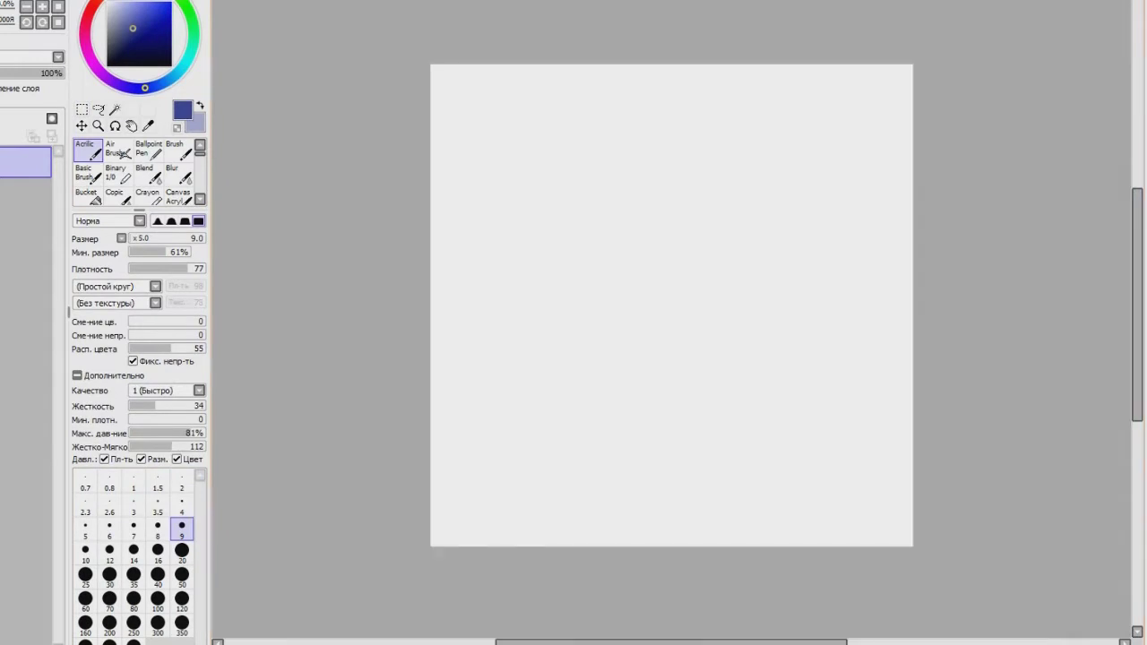
Sketch the round head shape in blue above the canvas centre, with the Acrilic brush at size 12 and density 47.
drag(620, 210, 612, 262)
key(ctrl+z)
click(165, 269)
click(109, 552)
drag(645, 195, 633, 274)
drag(621, 210, 657, 296)
drag(614, 253, 672, 186)
mouse_move(629, 208)
mouse_down()
mouse_move(708, 211)
mouse_move(687, 290)
mouse_up()
drag(701, 204, 686, 291)
drag(620, 215, 710, 212)
drag(642, 199, 645, 296)
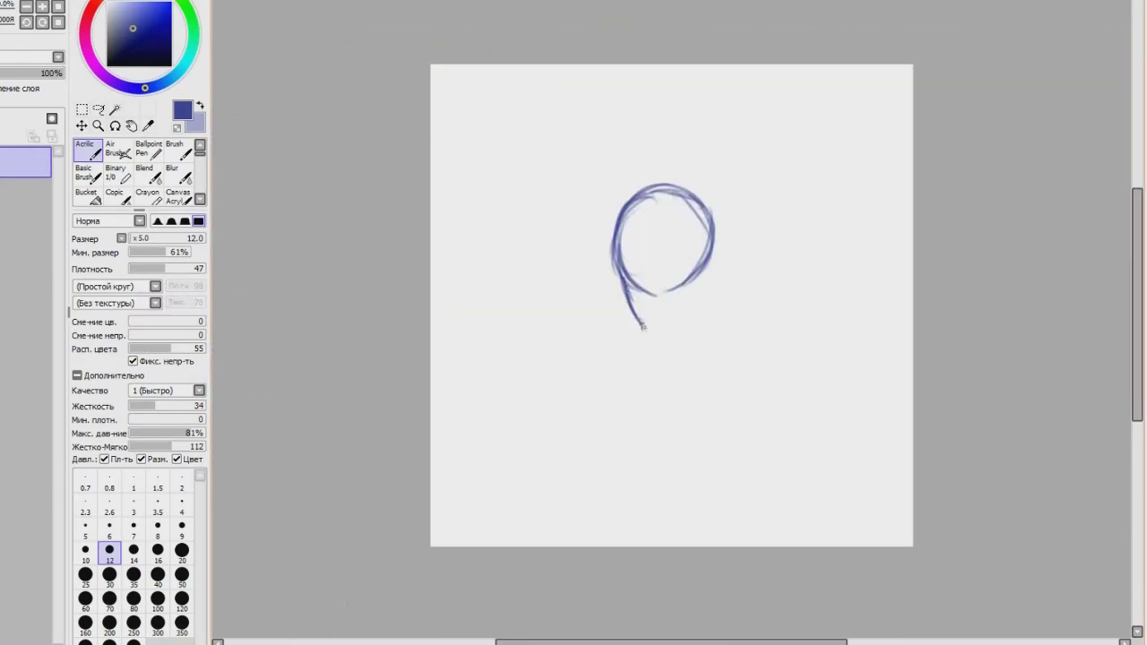
Sketch the jaw, headphone cups, neck and collar around the head circle, and move the sketch upward.
drag(673, 330, 681, 324)
key(ctrl+z)
key(ctrl+z)
drag(700, 283, 718, 245)
key(ctrl+t)
drag(664, 115, 664, 129)
mouse_move(652, 263)
mouse_down()
mouse_move(647, 280)
mouse_move(686, 314)
mouse_up()
key(Return)
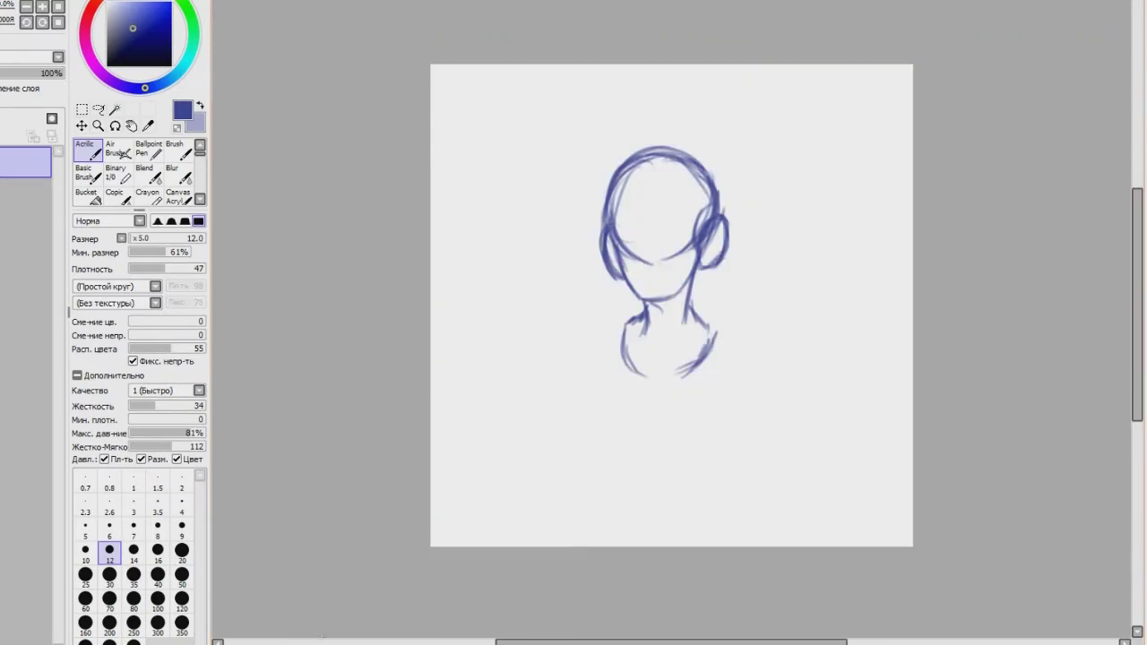
Sketch both sloping shoulders with the tops of the arms, and close the collar curve.
key(ctrl+Tab)
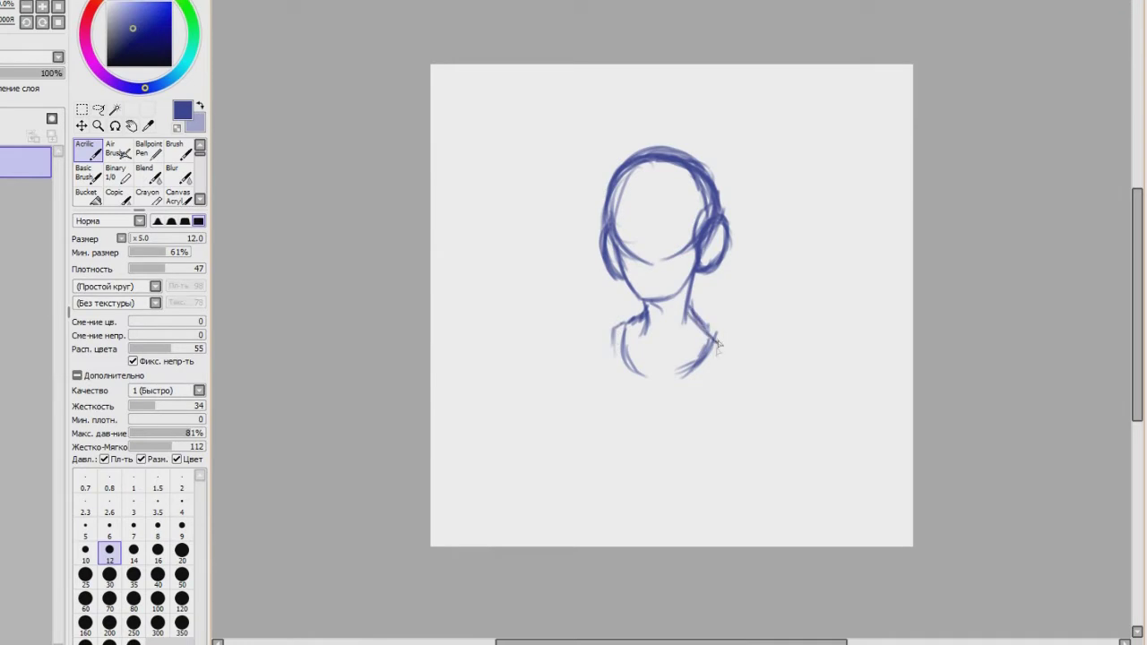
mouse_move(624, 324)
mouse_down()
mouse_move(558, 346)
mouse_move(553, 409)
mouse_up()
drag(703, 328, 769, 391)
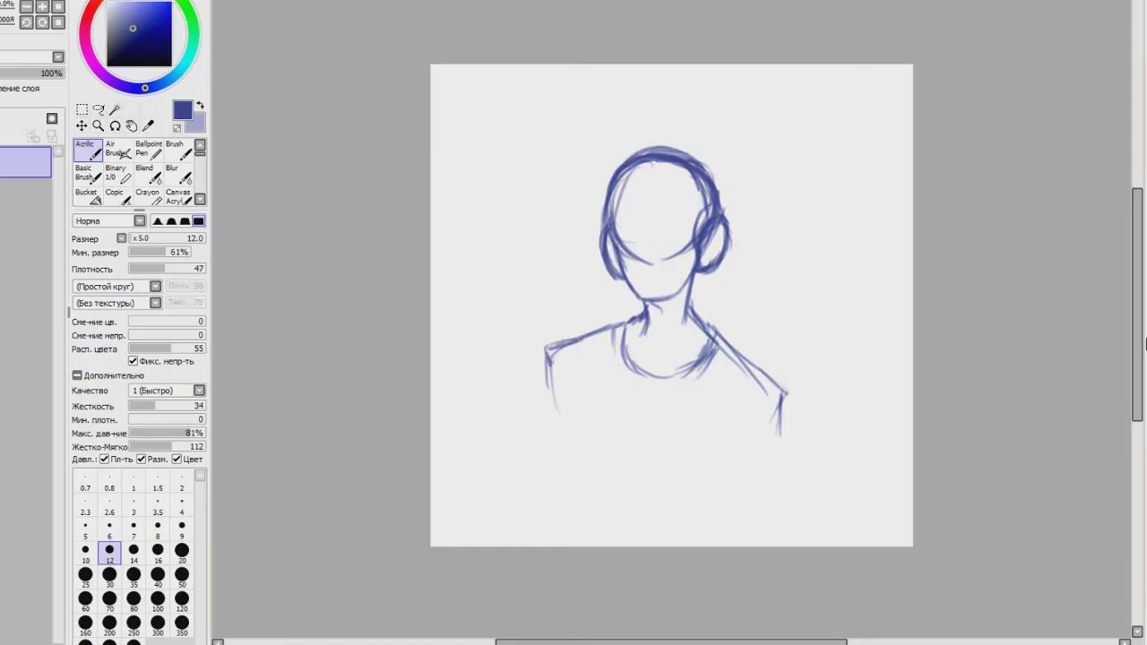
Ink the nose and the smiling mouth in black over the sketch, with the brush at size 5 and density 88.
scroll(400, 491, up, 1)
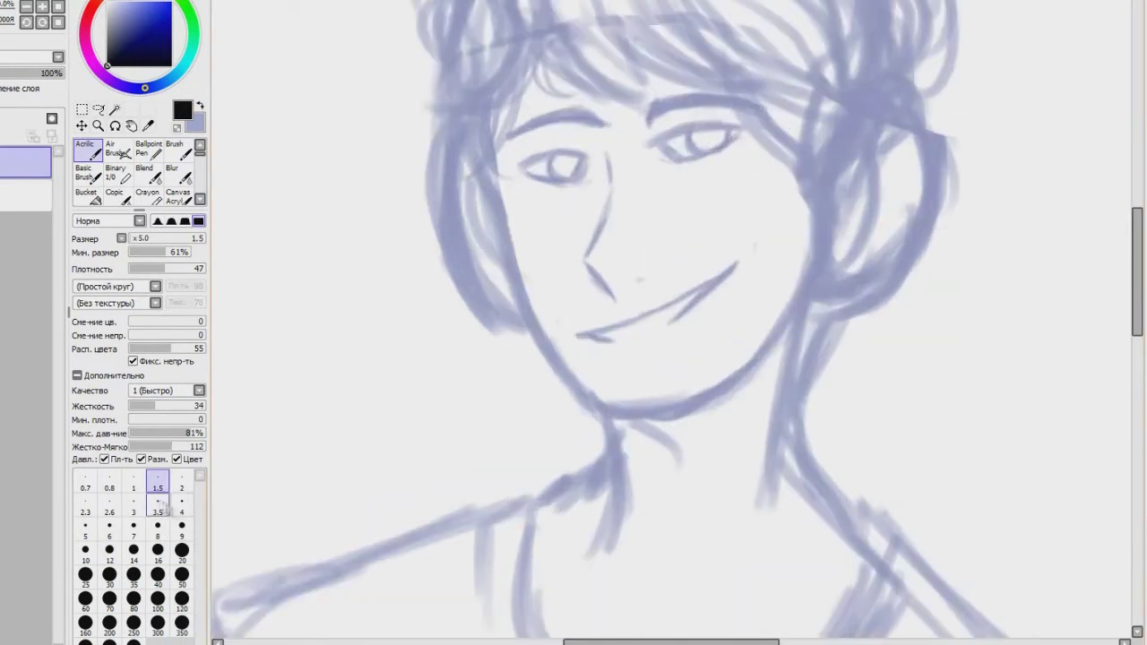
click(182, 505)
click(195, 269)
click(86, 530)
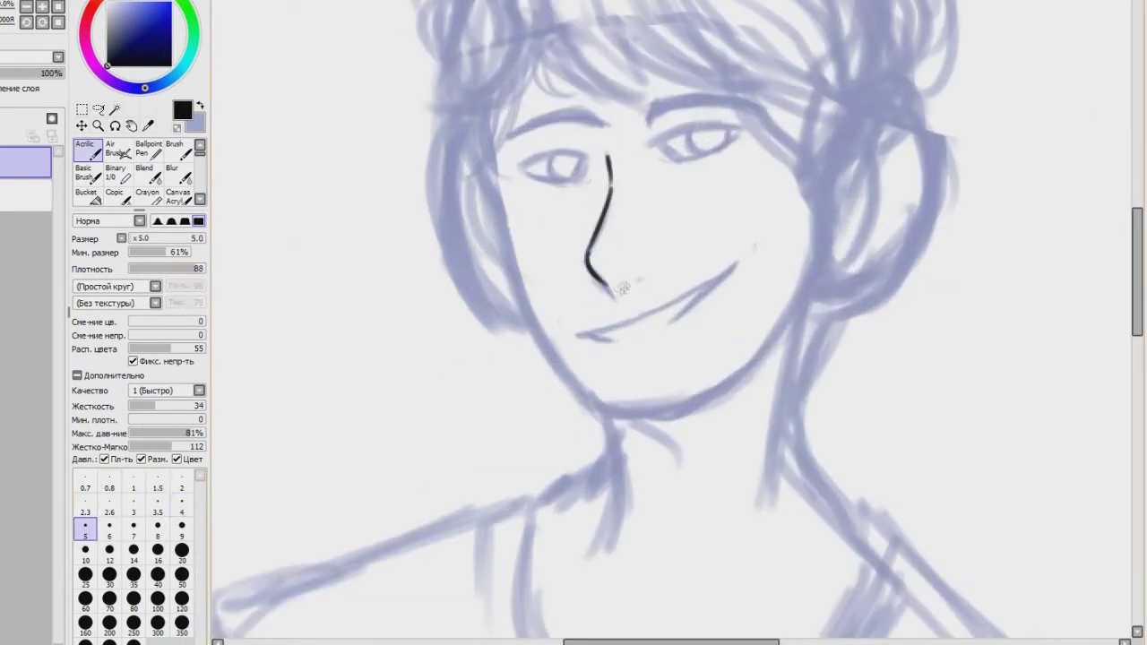
mouse_move(576, 337)
mouse_down()
mouse_move(731, 267)
mouse_move(668, 327)
mouse_up()
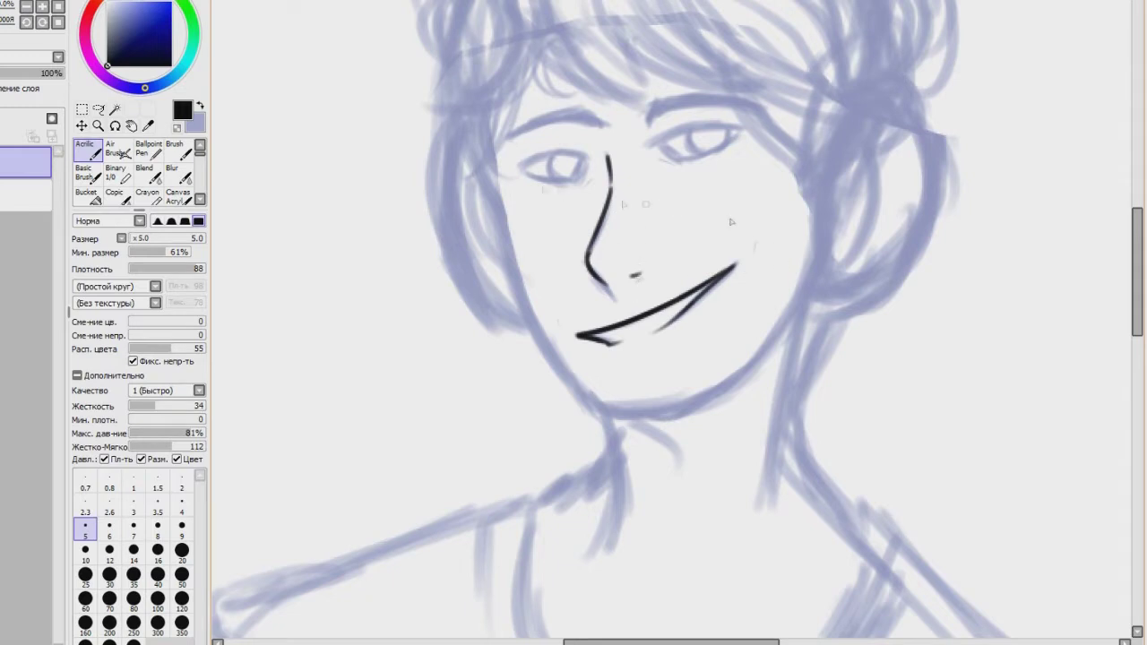
Try inking curly locks of hair beside the left temple, correcting individual strands along the way.
drag(1137, 269, 1137, 228)
drag(512, 161, 452, 323)
drag(521, 229, 462, 327)
key(ctrl+z)
key(e)
mouse_move(540, 250)
mouse_down()
mouse_move(447, 304)
mouse_move(475, 321)
mouse_up()
click(88, 151)
drag(473, 194, 470, 274)
drag(468, 222, 496, 378)
drag(464, 279, 451, 361)
mouse_move(475, 319)
mouse_down()
mouse_move(482, 372)
mouse_move(463, 395)
mouse_up()
key(ctrl+z)
drag(513, 315, 483, 373)
drag(529, 300, 484, 371)
drag(544, 269, 573, 305)
key(ctrl+z)
drag(537, 283, 571, 304)
key(ctrl+z)
key(ctrl+z)
drag(545, 263, 570, 304)
key(ctrl+z)
Try inking the curved fringe strands falling over the forehead.
mouse_move(582, 113)
mouse_down()
mouse_move(523, 222)
mouse_move(613, 282)
mouse_up()
key(ctrl+z)
mouse_move(568, 128)
mouse_down()
mouse_move(550, 185)
mouse_move(618, 317)
mouse_up()
drag(623, 285, 615, 319)
key(ctrl+z)
drag(616, 238, 616, 318)
drag(588, 188, 642, 305)
drag(554, 153, 611, 297)
key(ctrl+z)
drag(562, 204, 618, 295)
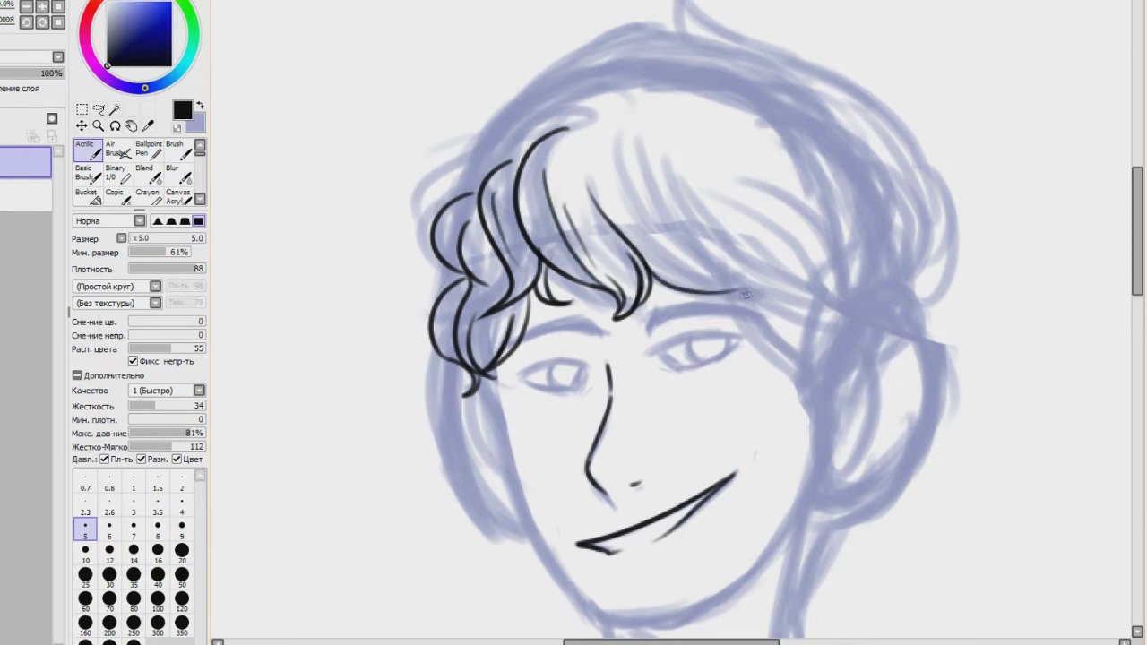
Undo all of the inked hair curls and fringe strands.
key(ctrl+z)
key(ctrl+z)
key(ctrl+z)
key(ctrl+z)
key(ctrl+z)
key(ctrl+z)
key(ctrl+z)
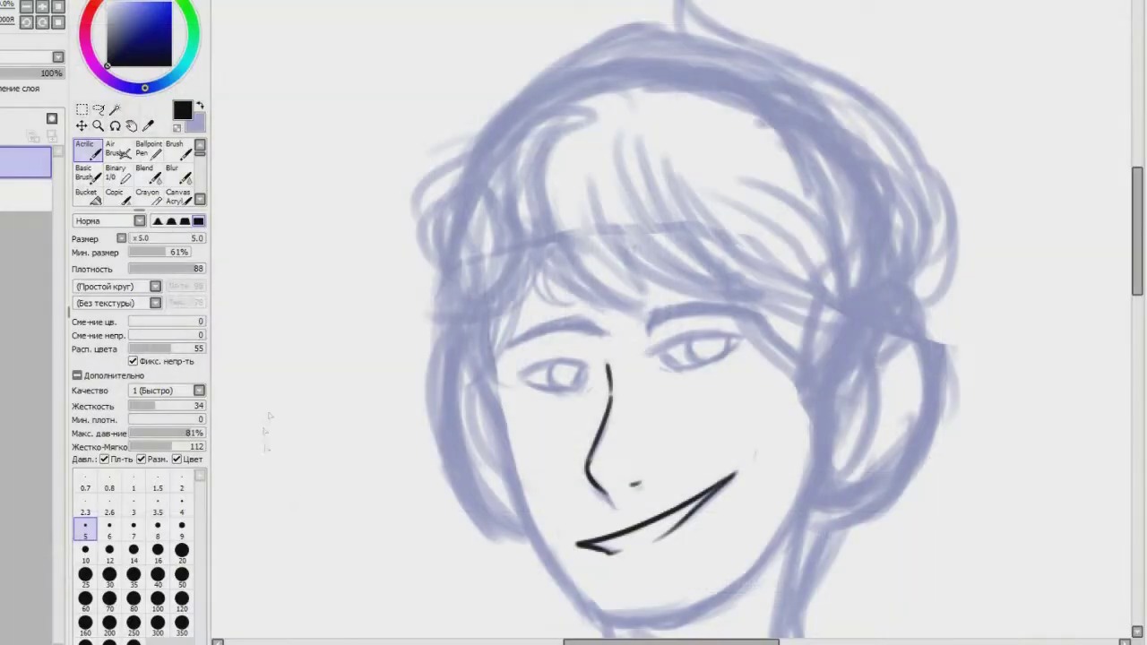
Ink the pointed outer curls on the left of the hair and the fringe edge down to the right temple.
mouse_move(482, 146)
mouse_down()
mouse_move(414, 197)
mouse_move(410, 219)
mouse_move(387, 215)
mouse_up()
key(ctrl+z)
key(ctrl+z)
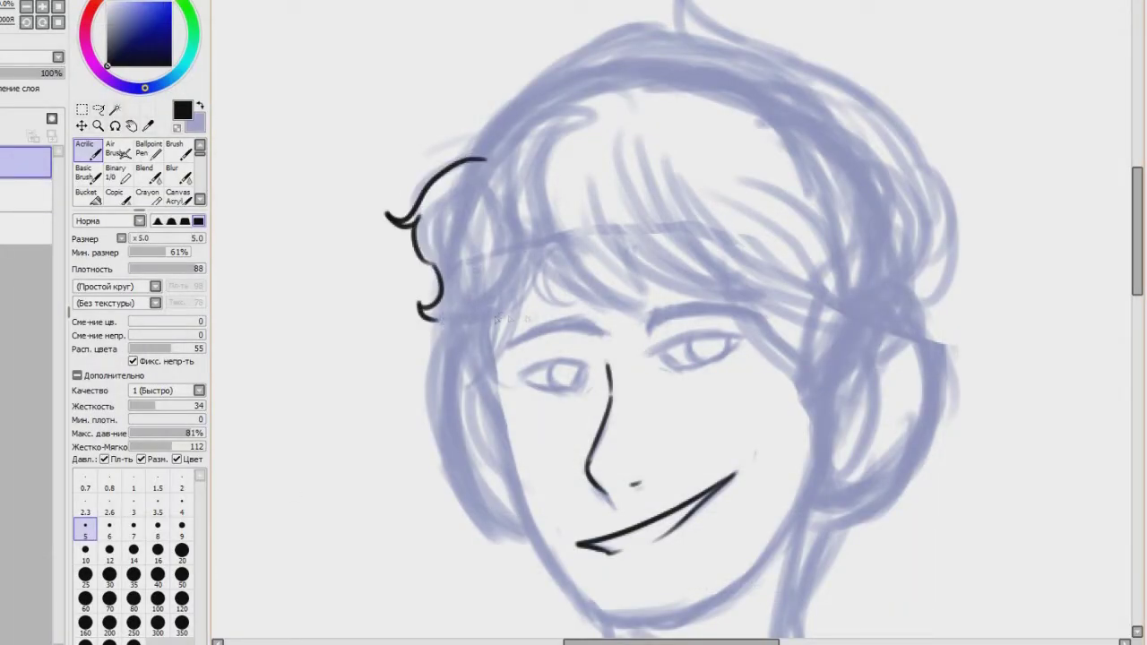
mouse_move(477, 332)
mouse_down()
mouse_move(457, 375)
mouse_move(520, 305)
mouse_move(566, 297)
mouse_up()
mouse_move(549, 275)
mouse_down()
mouse_move(610, 302)
mouse_move(655, 298)
mouse_up()
key(ctrl+z)
mouse_move(638, 269)
mouse_down()
mouse_move(744, 303)
mouse_move(808, 394)
mouse_move(807, 441)
mouse_up()
key(ctrl+z)
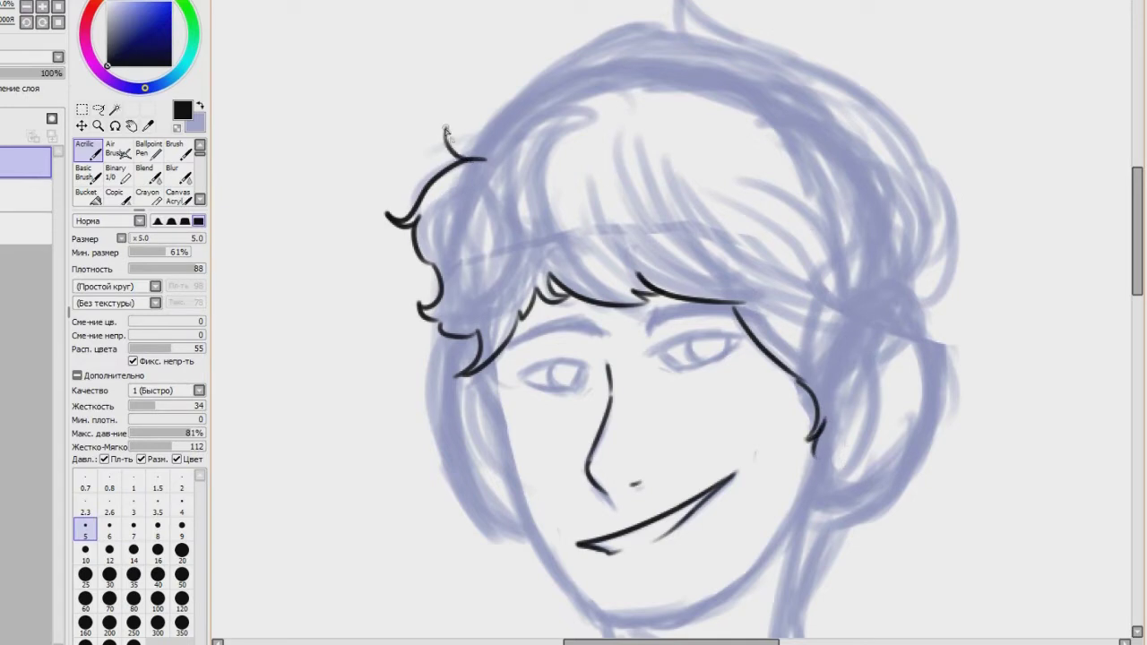
Ink the crown contour of the hair and the side lock beside the right headphone cup.
mouse_move(486, 136)
mouse_down()
mouse_move(572, 85)
mouse_move(686, 70)
mouse_up()
drag(849, 294, 887, 410)
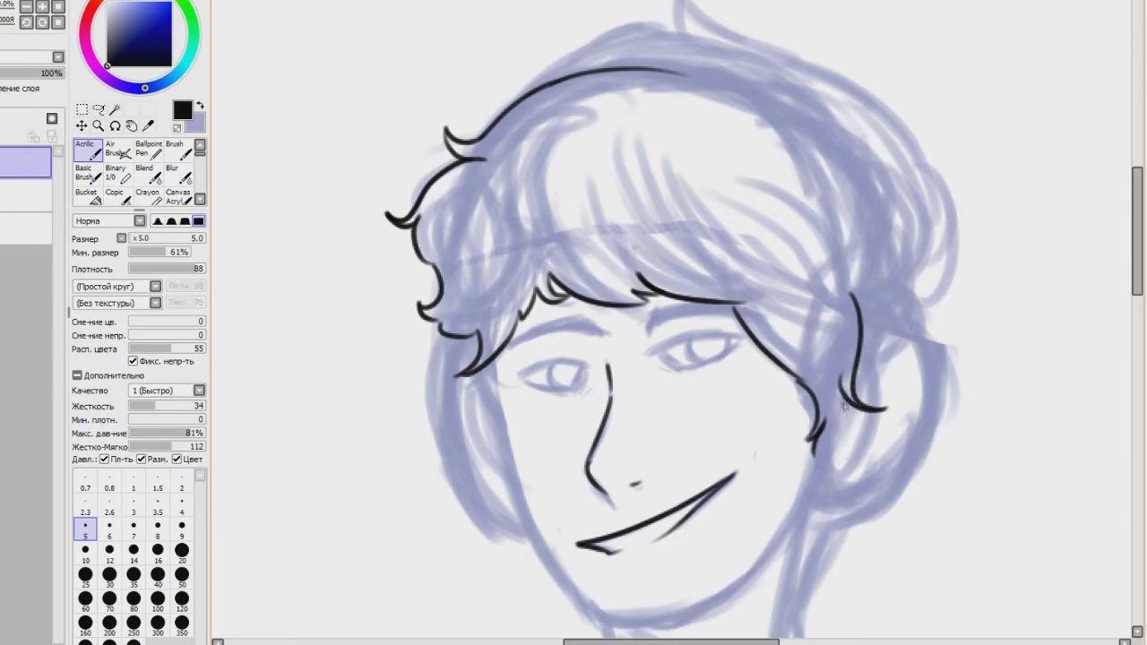
drag(886, 247, 874, 342)
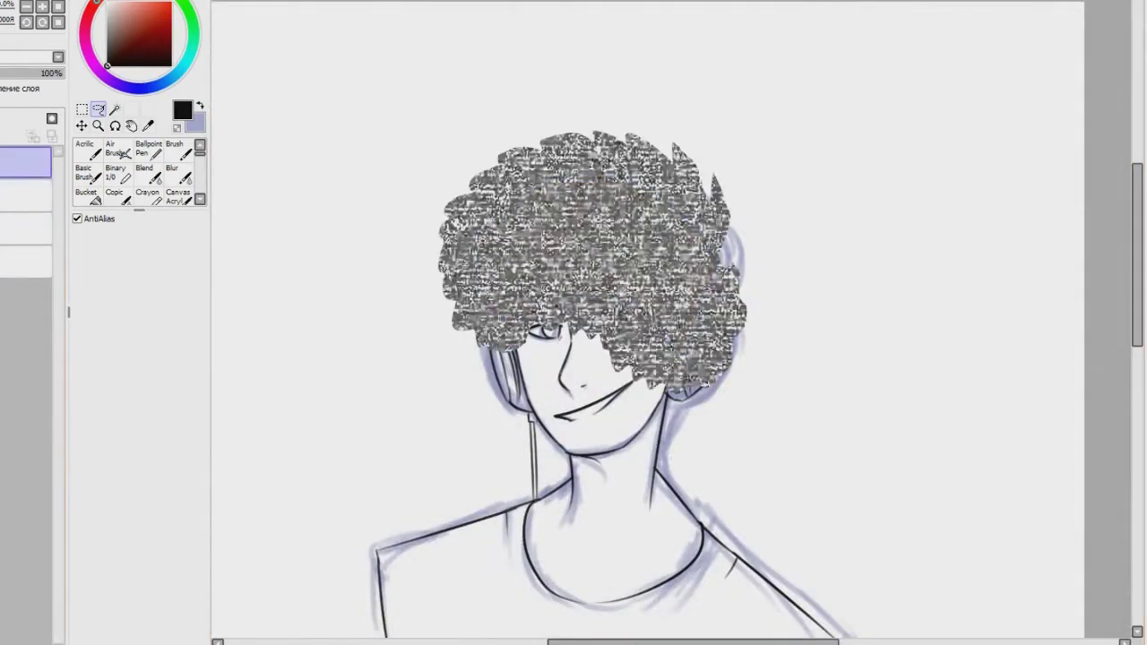
Merge the second layer with the one below, and trim the hair near the left eye with the eraser at size 4.
click(26, 195)
key(ctrl+e)
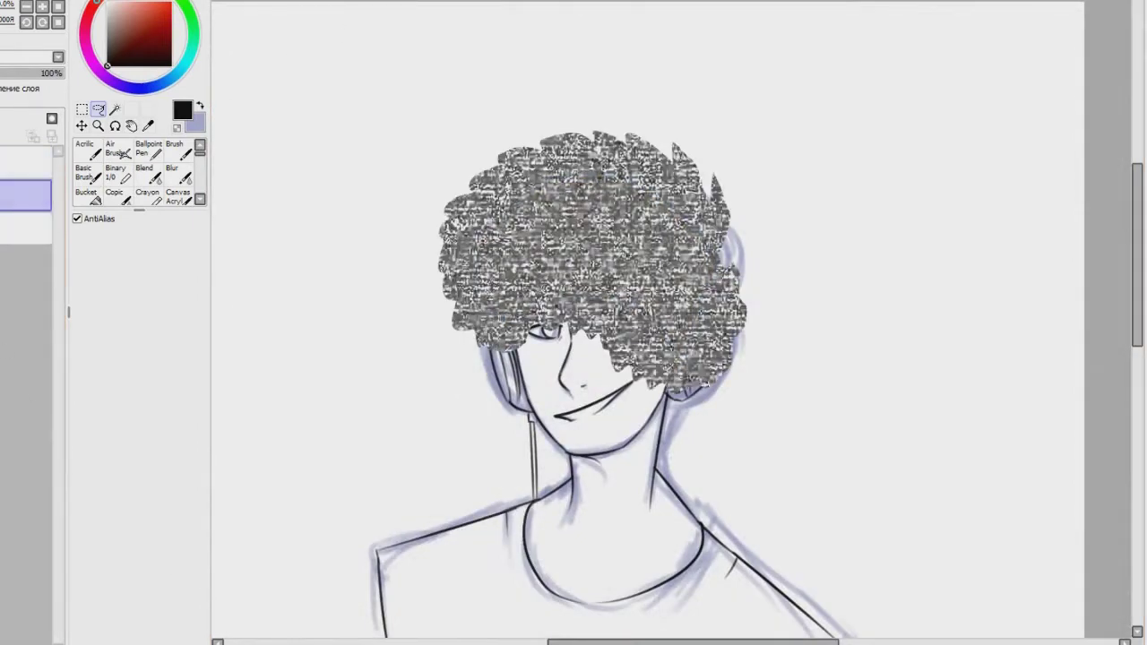
scroll(672, 305, up, 2)
key(e)
click(182, 365)
click(20, 170)
scroll(672, 309, down, 1)
drag(466, 309, 440, 366)
Rearrange the drawing's layers in the layer stack.
click(25, 227)
click(25, 195)
click(25, 227)
drag(20, 165, 19, 240)
drag(7, 199, 3, 232)
drag(3, 167, 5, 150)
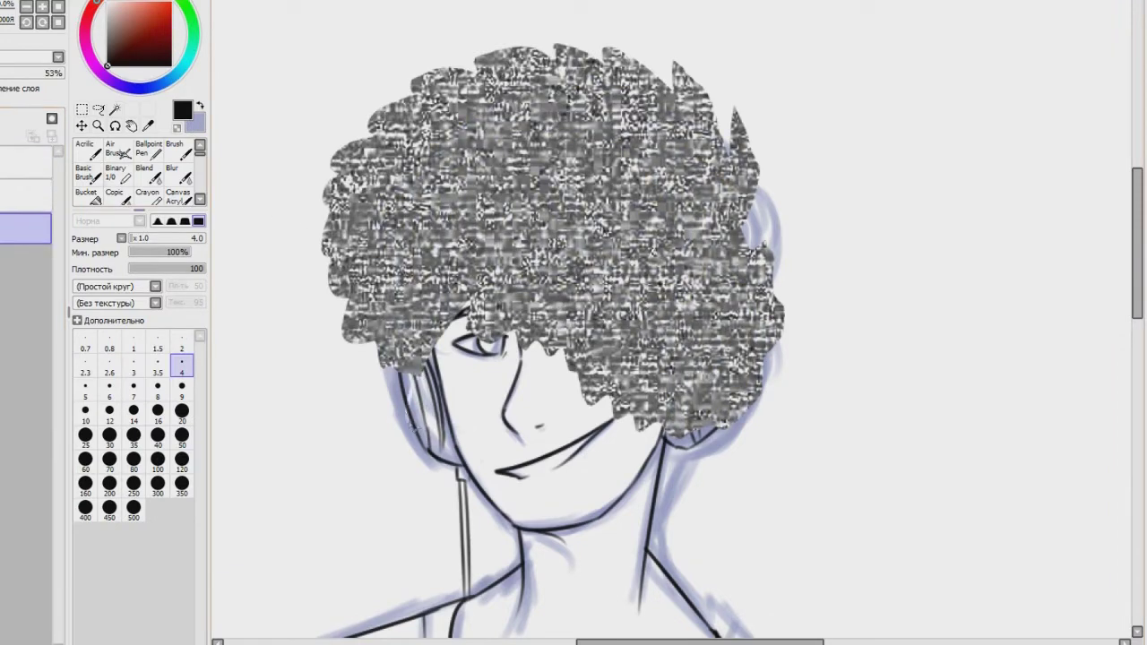
Trim the hair's left, top and right edges on the uppermost layer into a smoother outline, with the eraser at size 8.
click(18, 174)
drag(368, 142, 750, 150)
key(ctrl+z)
click(157, 390)
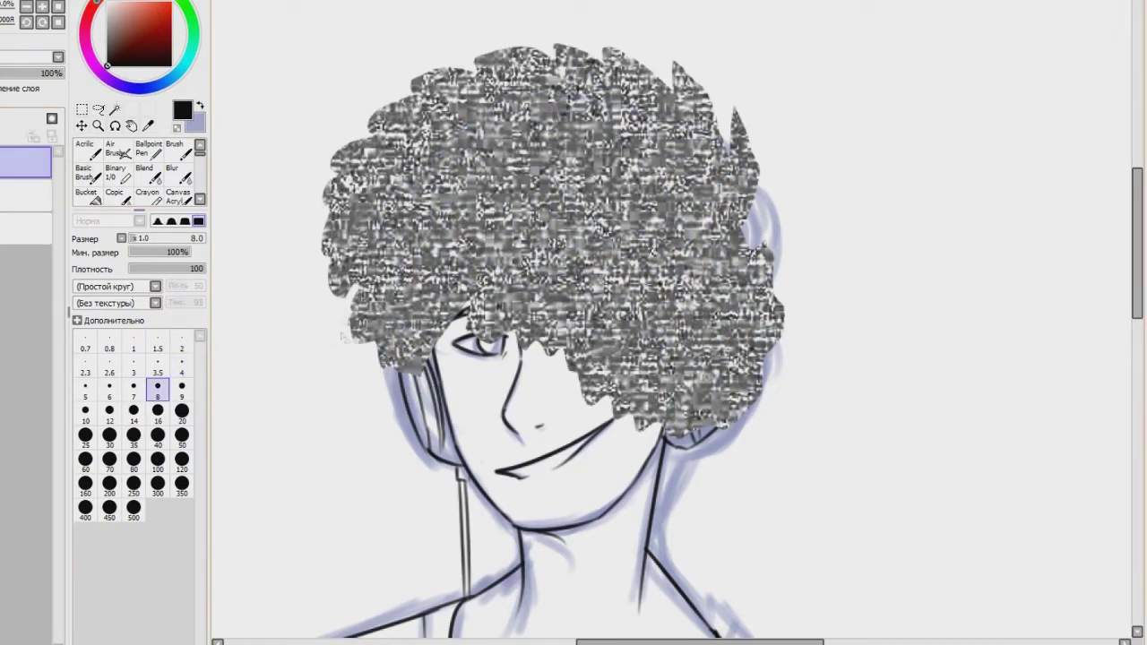
drag(385, 256, 328, 299)
mouse_move(331, 170)
mouse_down()
mouse_move(603, 87)
mouse_move(667, 93)
mouse_up()
mouse_move(377, 115)
mouse_down()
mouse_move(649, 69)
mouse_move(542, 59)
mouse_up()
drag(532, 77, 719, 70)
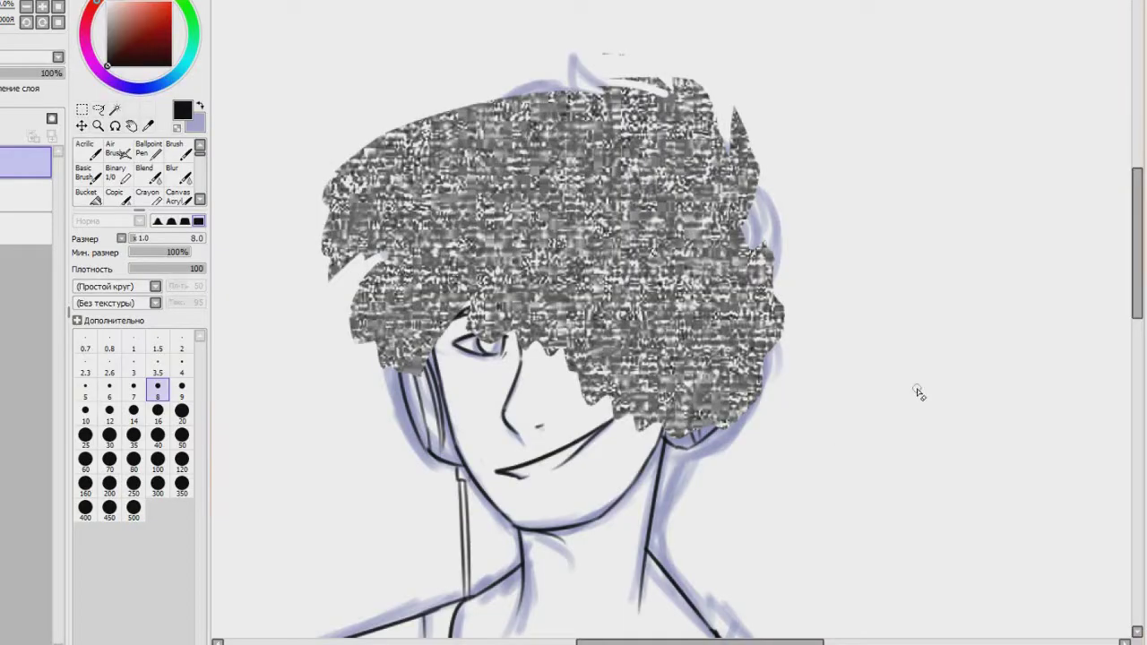
mouse_move(626, 67)
mouse_down()
mouse_move(680, 82)
mouse_move(711, 115)
mouse_up()
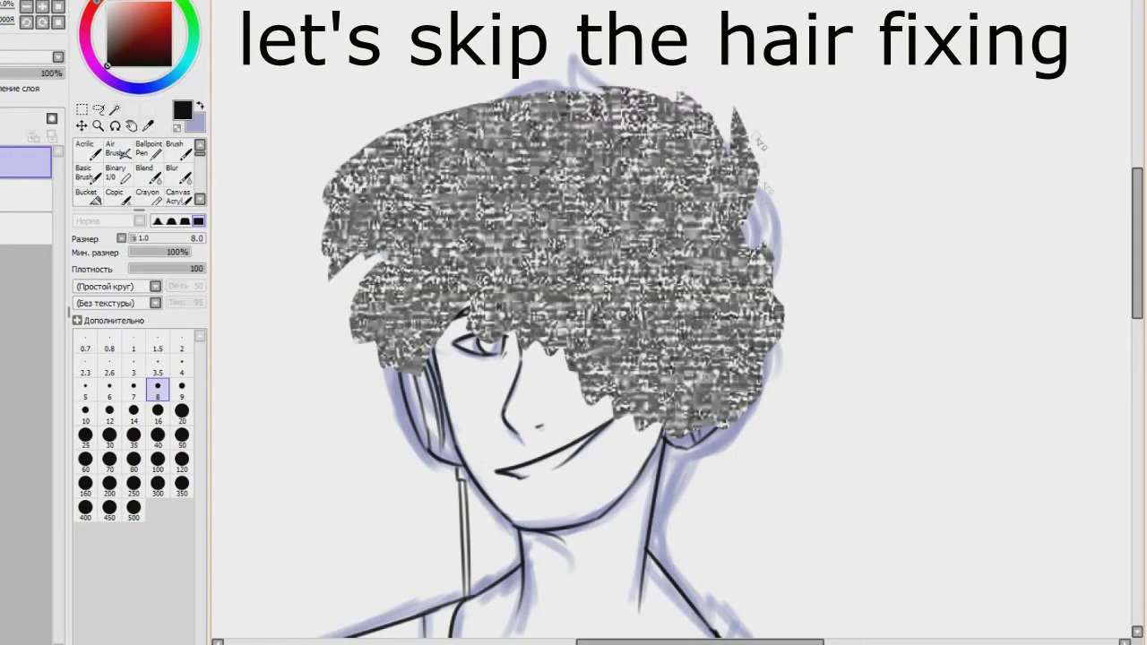
mouse_move(758, 240)
mouse_down()
mouse_move(769, 413)
mouse_move(692, 431)
mouse_move(742, 330)
mouse_move(699, 386)
mouse_up()
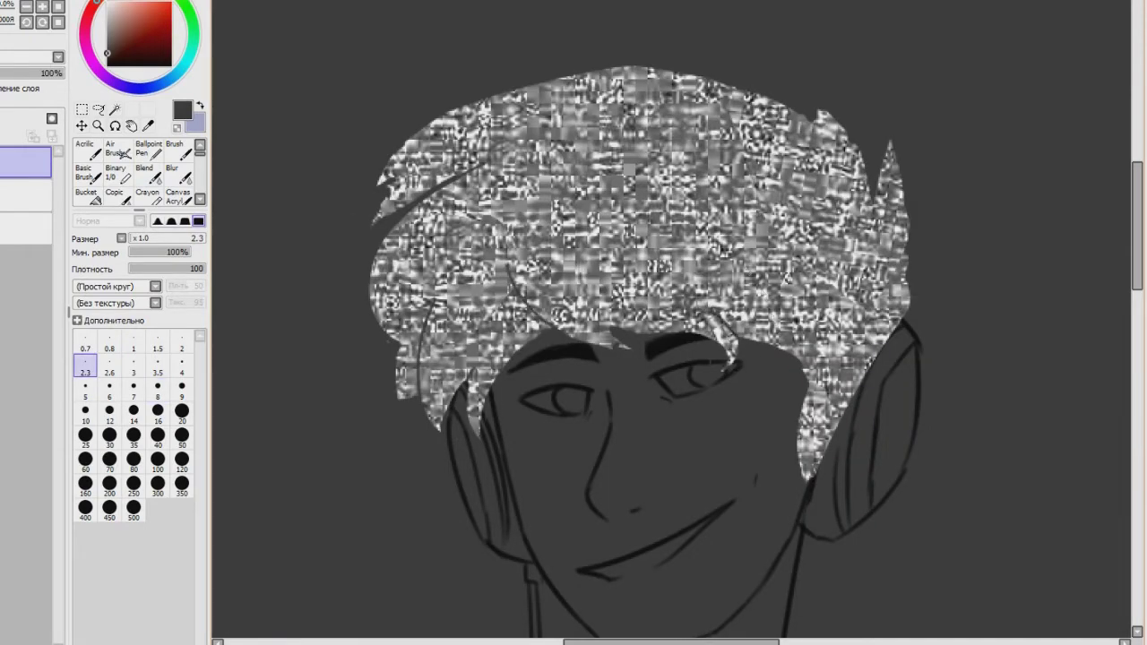
Lasso the left part of the hair and shift it slightly inward with a transform.
scroll(671, 319, down, 5)
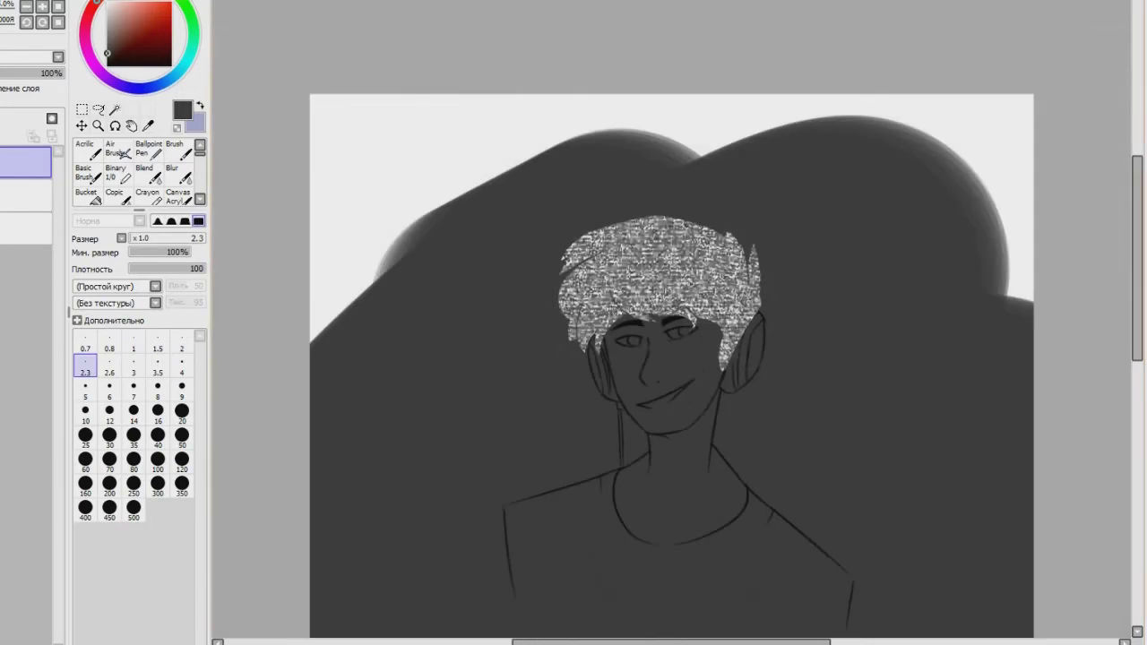
scroll(671, 319, up, 4)
key(l)
mouse_move(583, 88)
mouse_down()
mouse_move(584, 430)
mouse_move(661, 93)
mouse_up()
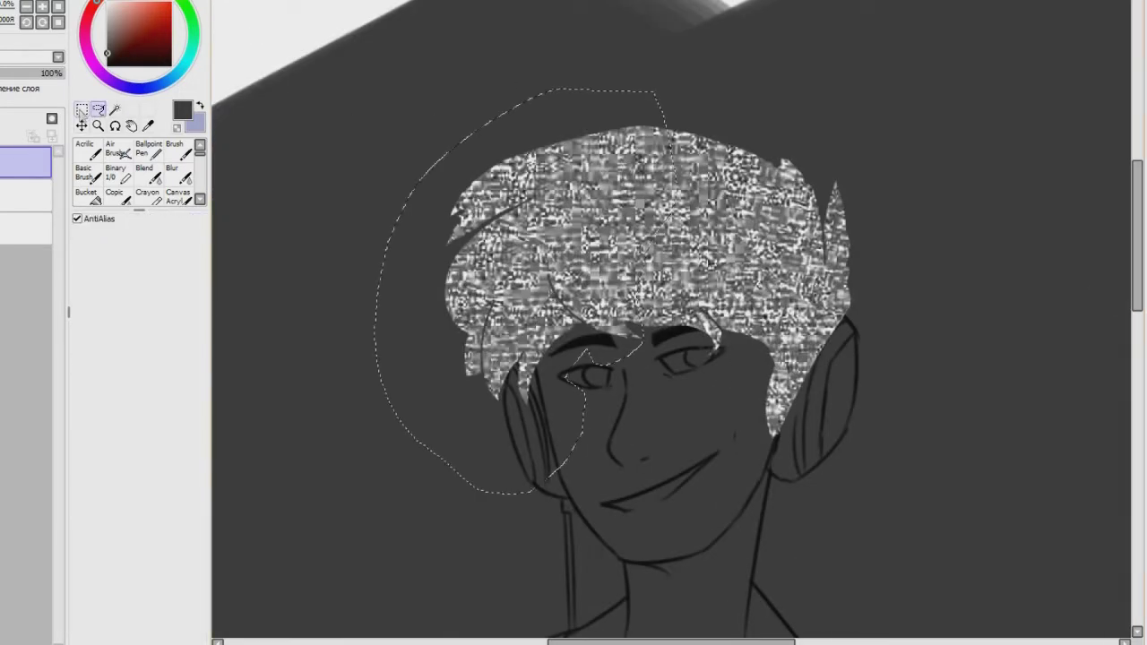
key(ctrl+t)
mouse_move(440, 246)
mouse_down()
mouse_move(430, 251)
mouse_move(448, 253)
mouse_up()
click(98, 325)
Paint the upper face in a light skin tone on the third layer, with the Ballpoint Pen at size 20.
click(43, 195)
click(37, 165)
key(Home)
key(plus)
key(plus)
key(plus)
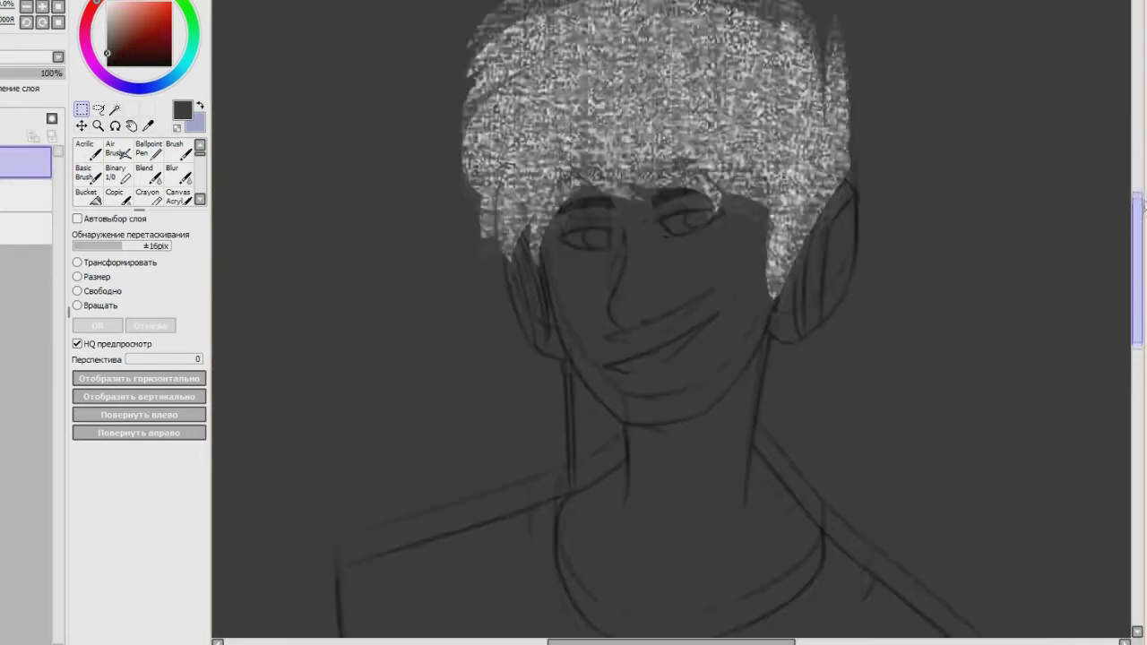
click(10, 228)
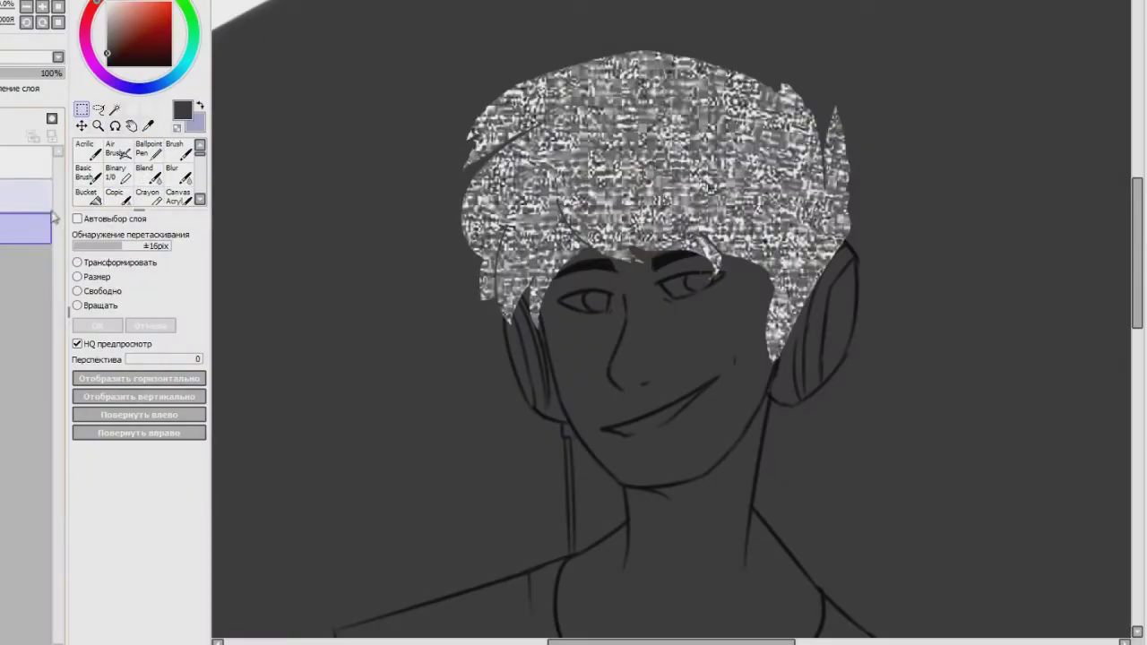
key(Home)
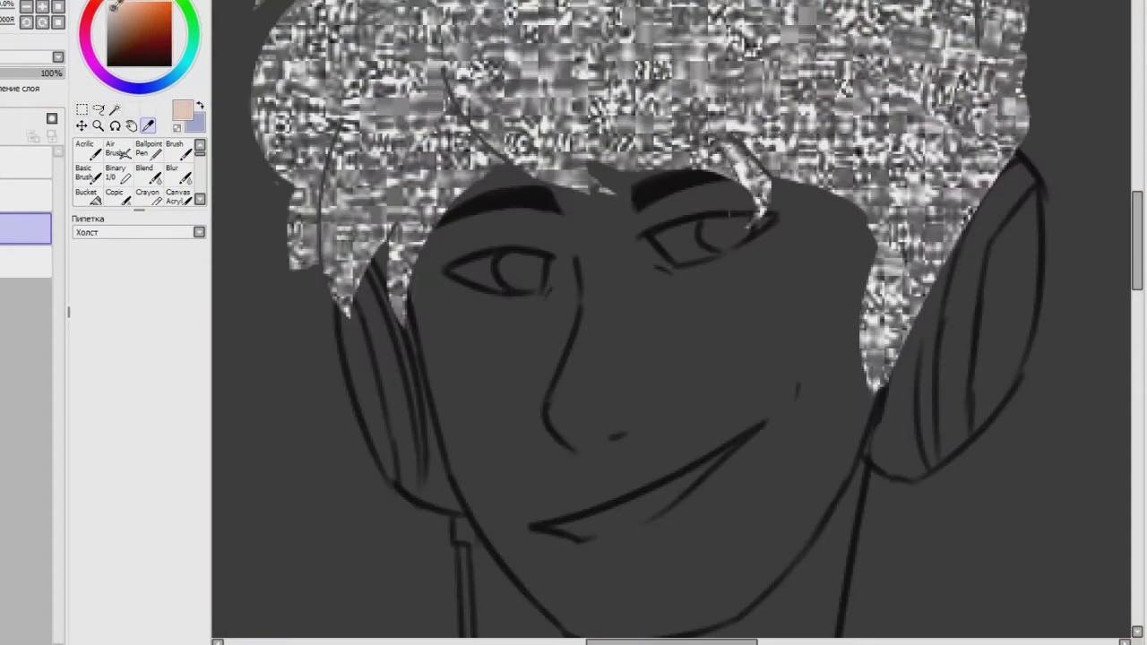
click(148, 151)
click(182, 497)
mouse_move(547, 394)
mouse_down()
mouse_move(614, 296)
mouse_move(515, 468)
mouse_move(451, 340)
mouse_move(475, 229)
mouse_move(556, 192)
mouse_move(824, 334)
mouse_move(815, 491)
mouse_move(798, 523)
mouse_up()
Erase the skin colour showing along the strands within the hair, with the eraser at size 16.
key(e)
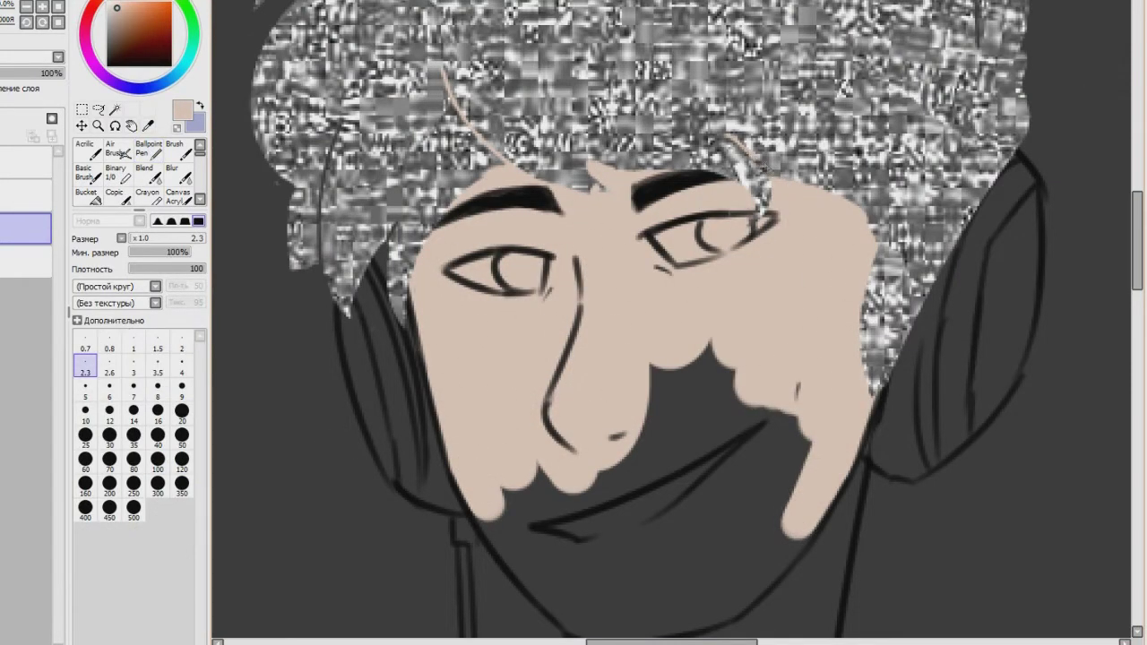
click(158, 413)
drag(730, 138, 767, 178)
drag(508, 161, 443, 69)
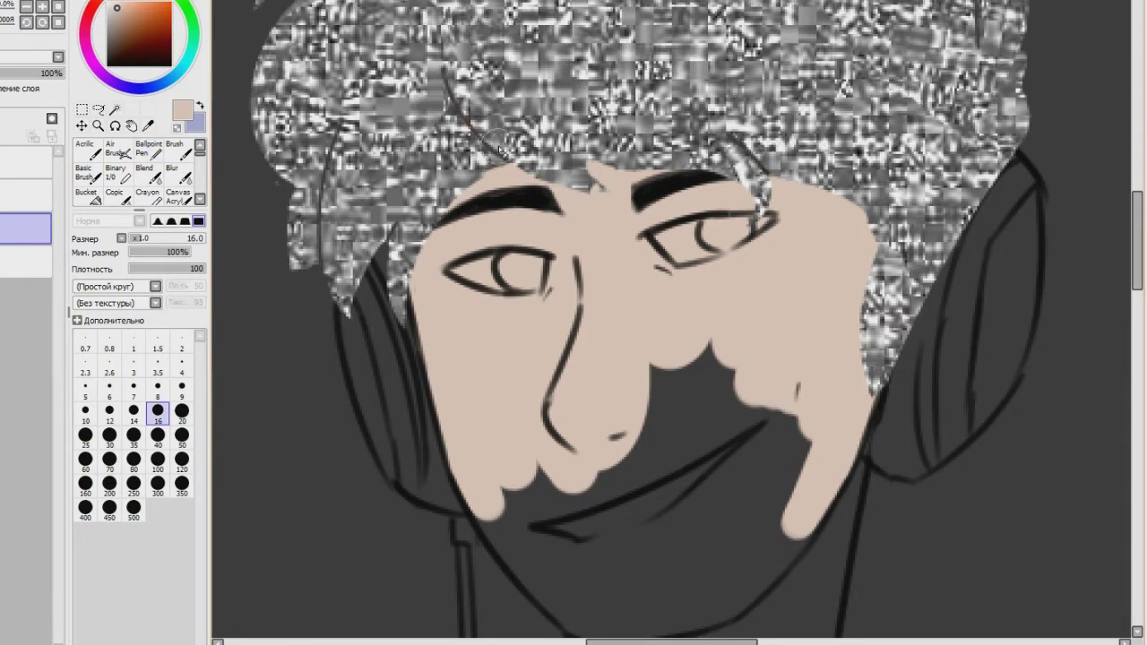
Fill the rest of the face with the skin tone, down to the jawline and chin.
key(e)
drag(790, 429, 766, 514)
drag(1137, 240, 1137, 265)
mouse_move(673, 201)
mouse_down()
mouse_move(655, 292)
mouse_move(778, 366)
mouse_move(734, 426)
mouse_move(573, 440)
mouse_move(520, 316)
mouse_up()
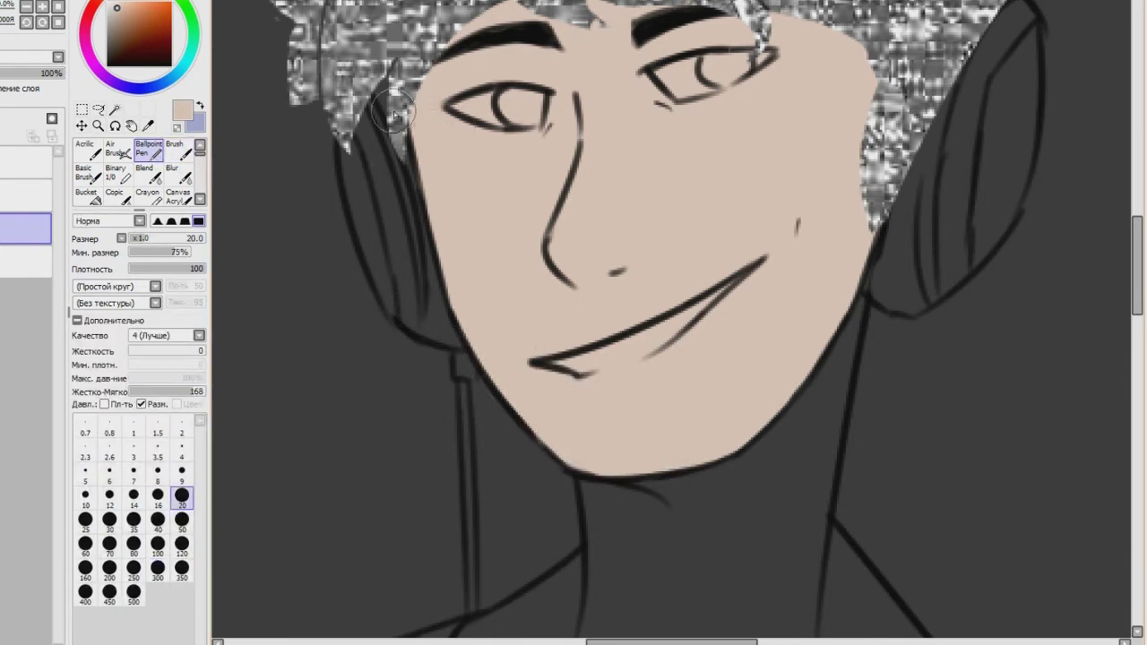
Fill the neck and the upper chest inside the collar with the skin tone, and clean up the edges with the eraser.
mouse_move(609, 484)
mouse_down()
mouse_move(618, 619)
mouse_move(702, 444)
mouse_move(810, 376)
mouse_move(805, 591)
mouse_up()
scroll(805, 591, down, 3)
mouse_move(537, 269)
mouse_down()
mouse_move(474, 322)
mouse_move(511, 515)
mouse_move(577, 280)
mouse_move(712, 290)
mouse_move(807, 239)
mouse_move(932, 354)
mouse_move(916, 474)
mouse_move(899, 472)
mouse_move(795, 542)
mouse_up()
key(e)
key(e)
mouse_move(513, 528)
mouse_down()
mouse_move(554, 568)
mouse_move(606, 558)
mouse_move(645, 591)
mouse_move(729, 565)
mouse_move(668, 517)
mouse_up()
key(e)
key(e)
scroll(863, 173, down, 2)
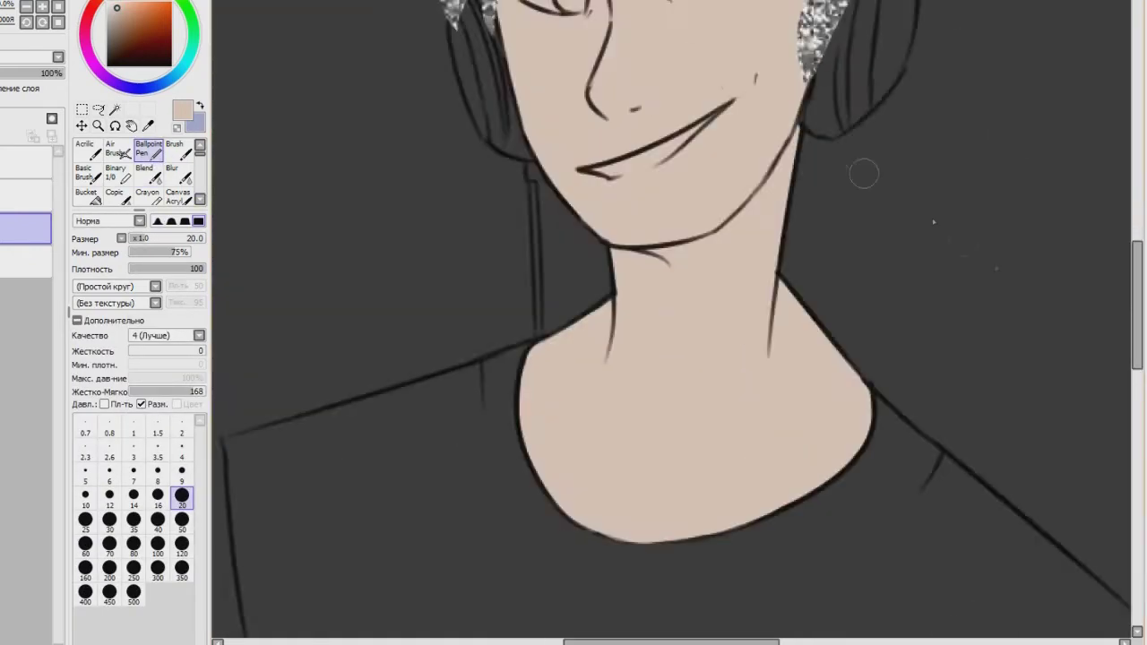
Erase the skin colour inside both eyes with the eraser at size 7.
scroll(863, 174, up, 2)
key(e)
scroll(659, 203, up, 1)
click(133, 390)
mouse_move(653, 202)
mouse_down()
mouse_move(737, 215)
mouse_move(802, 184)
mouse_move(761, 184)
mouse_up()
mouse_move(497, 237)
mouse_down()
mouse_move(448, 251)
mouse_move(461, 249)
mouse_move(421, 242)
mouse_up()
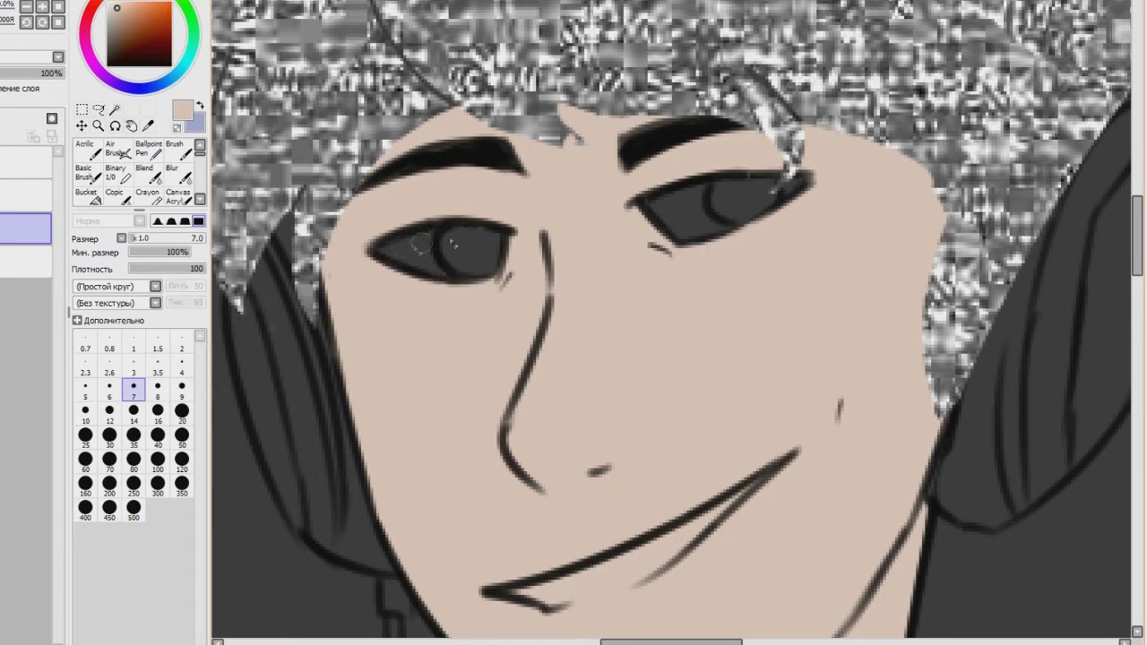
Erase the skin colour inside the open smile with the eraser at size 4.
scroll(690, 356, down, 3)
key(bracketleft)
key(bracketleft)
key(bracketleft)
mouse_move(503, 318)
mouse_down()
mouse_move(596, 306)
mouse_move(672, 278)
mouse_move(632, 301)
mouse_move(609, 294)
mouse_move(767, 197)
mouse_up()
key(Home)
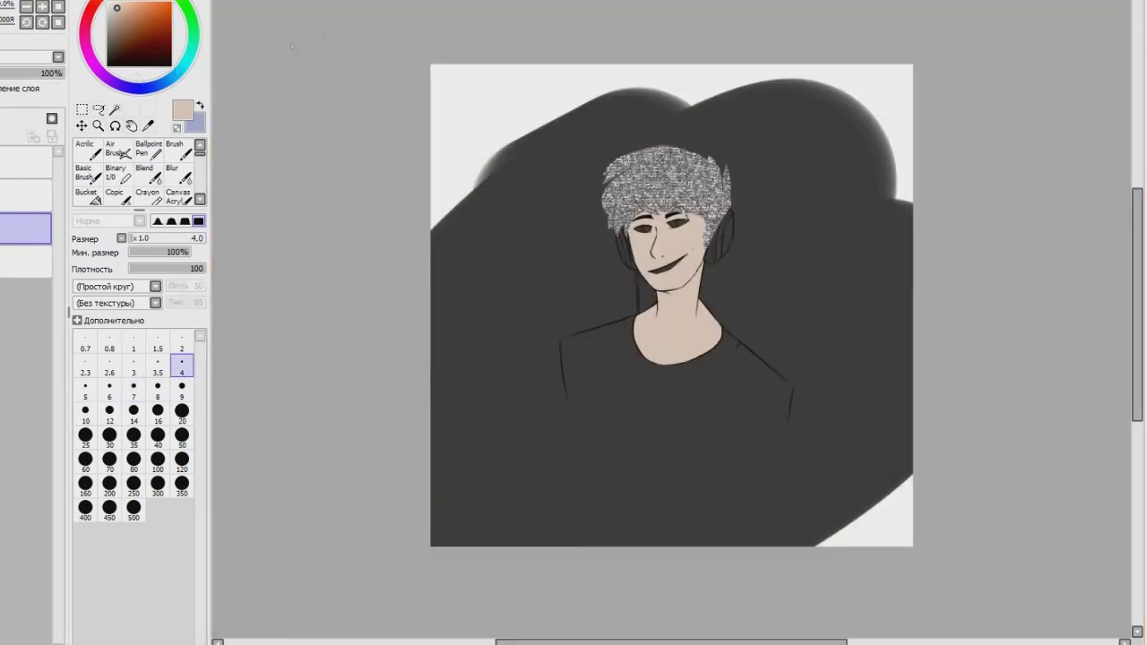
Paint the teeth and the eyes white on a new layer beneath the skin, with the Ballpoint Pen at size 80.
click(25, 262)
click(149, 150)
click(133, 545)
drag(633, 244, 589, 281)
key(ctrl+z)
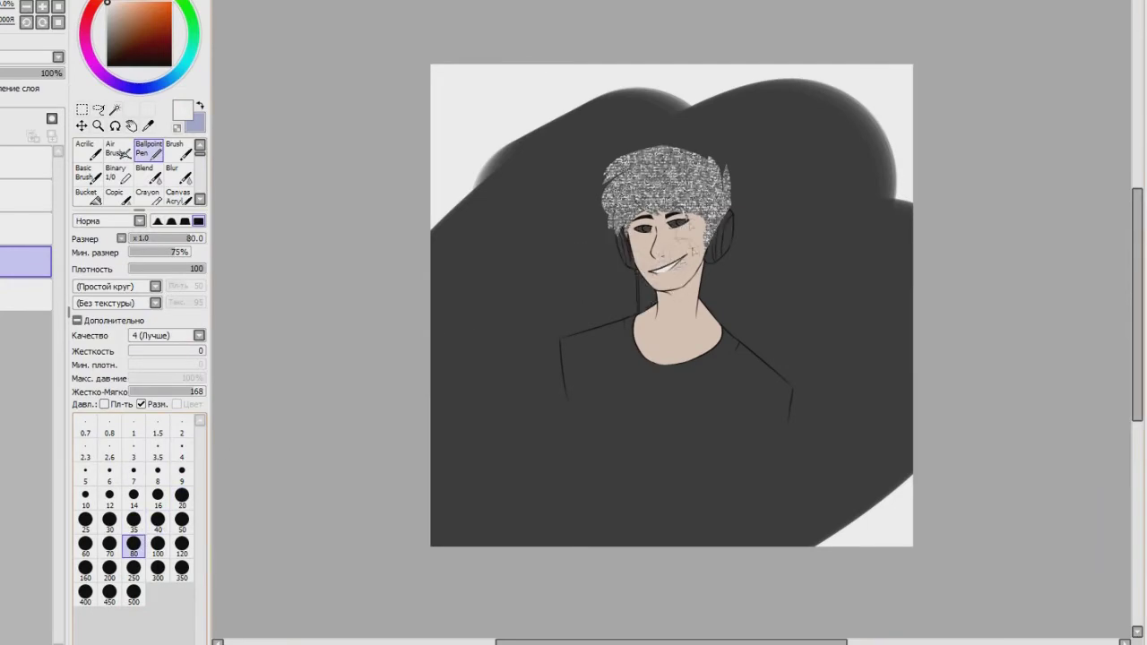
key(ctrl+Tab)
key(ctrl+Tab)
drag(1137, 304, 1137, 285)
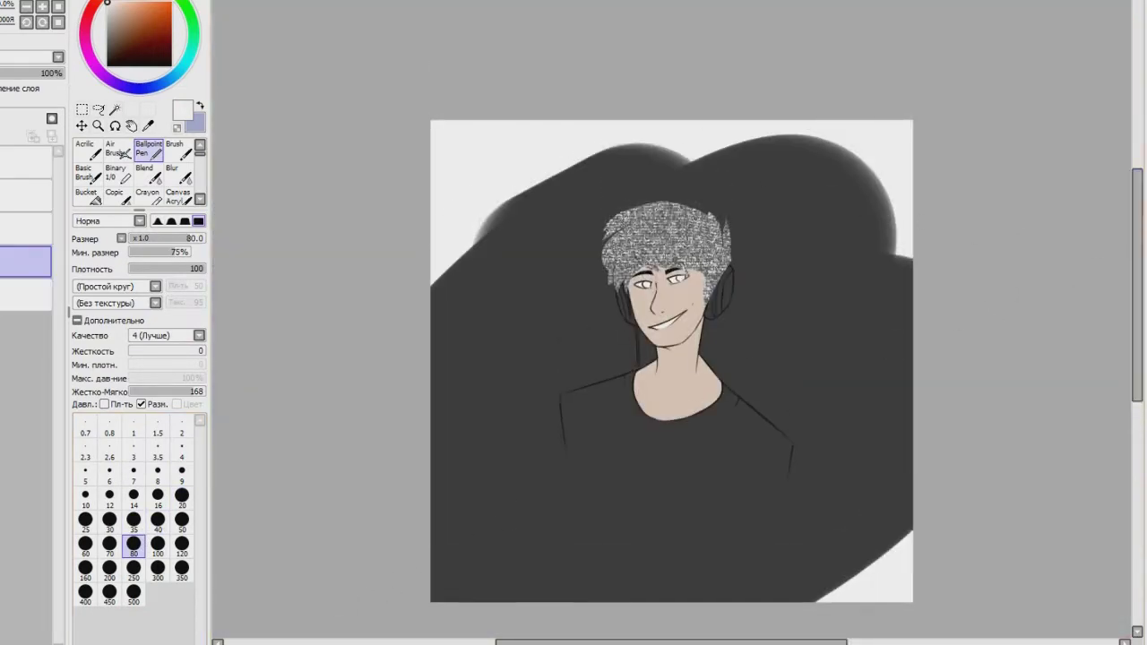
Paint both irises grey-brown on a new layer with the Ballpoint Pen at size 9.
scroll(671, 305, up, 6)
click(22, 141)
click(107, 28)
click(182, 473)
mouse_move(451, 127)
mouse_down()
mouse_move(469, 148)
mouse_move(499, 141)
mouse_up()
mouse_move(716, 79)
mouse_down()
mouse_move(730, 98)
mouse_move(771, 81)
mouse_up()
drag(771, 81, 737, 70)
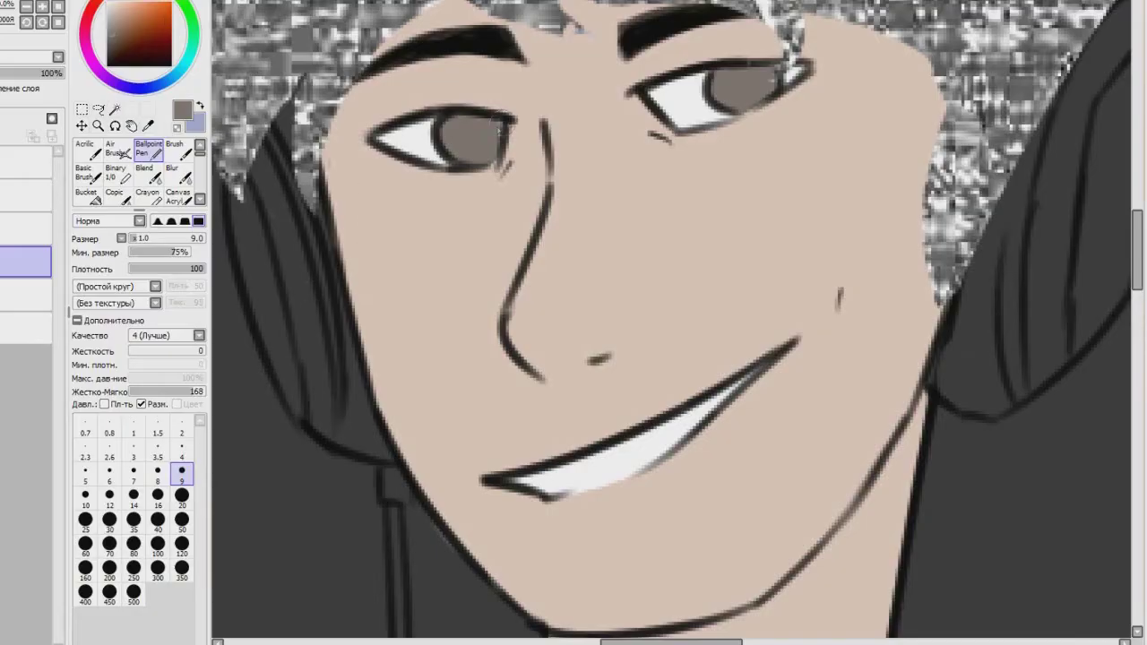
Paint light grey pupils in both irises with the Ballpoint Pen at size 4, and erase fine marks into them at size 0.7.
click(106, 18)
click(182, 448)
drag(473, 132, 477, 145)
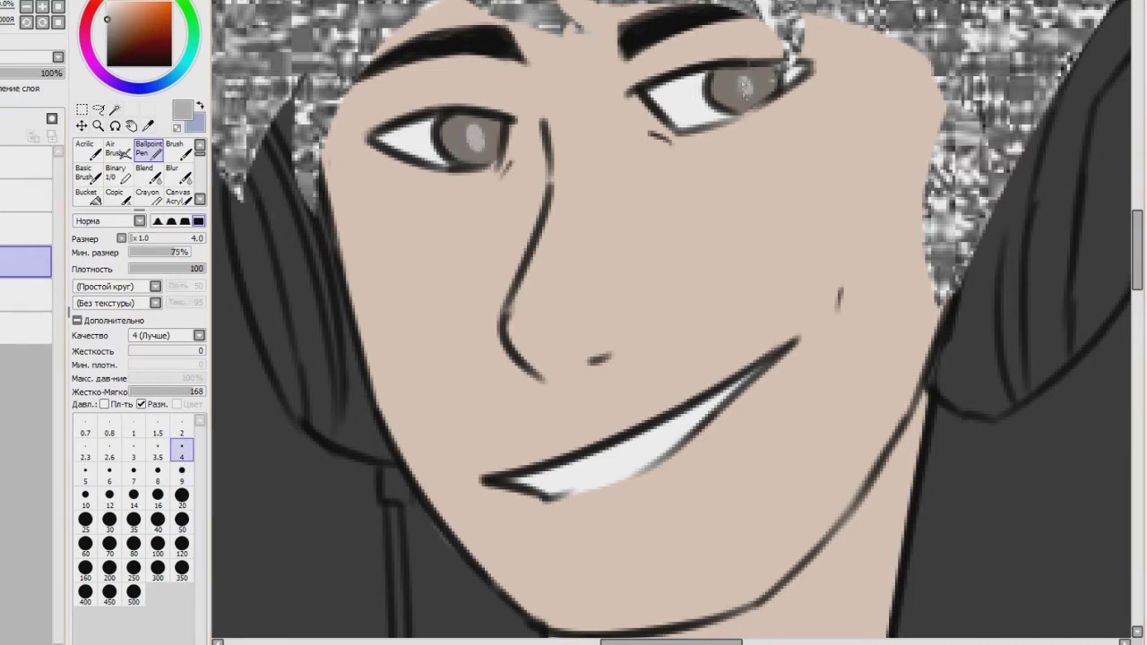
drag(747, 88, 743, 93)
key(e)
click(85, 342)
drag(473, 131, 479, 146)
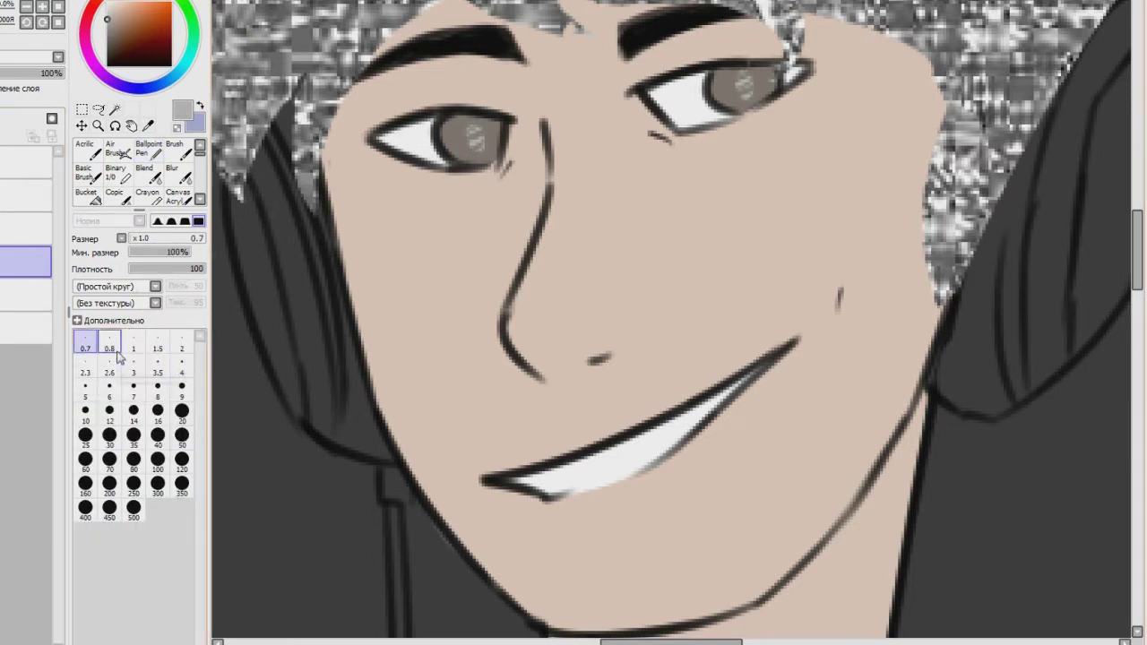
Erase the black outlines around both irises on the line art layer with the eraser at size 8.
click(27, 194)
click(157, 385)
drag(458, 159, 464, 165)
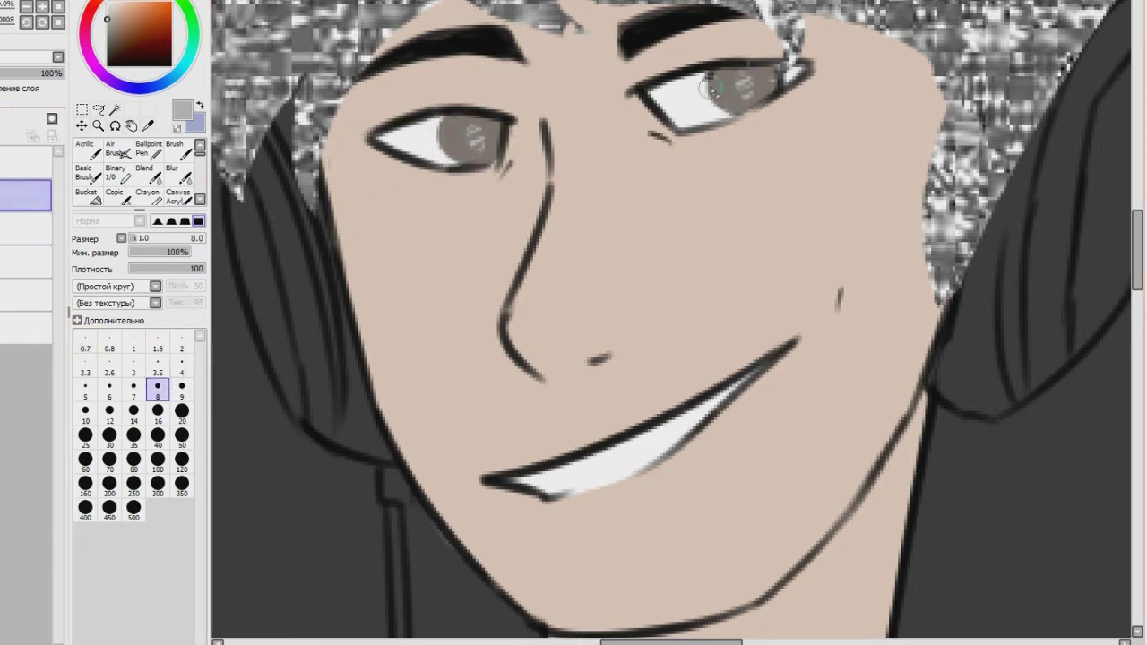
Add fine white strokes to both irises with the Acrylic brush at size 0.7, undoing the last stray stroke.
click(27, 294)
click(85, 342)
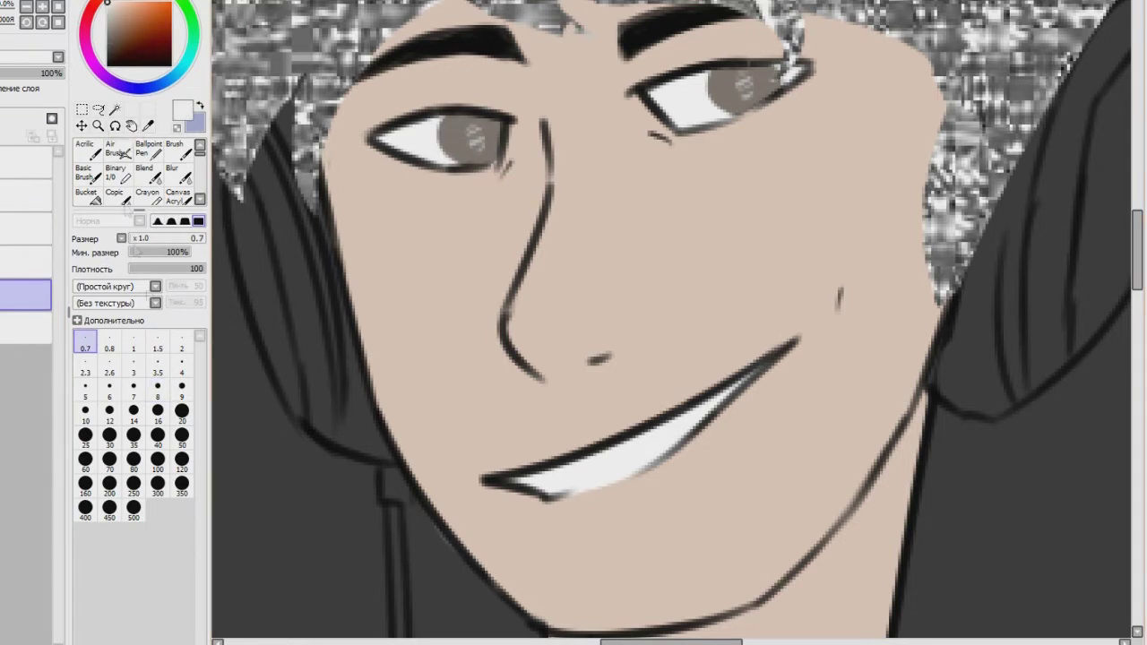
click(85, 149)
mouse_move(449, 119)
mouse_down()
mouse_move(448, 154)
mouse_move(452, 142)
mouse_up()
key(ctrl+z)
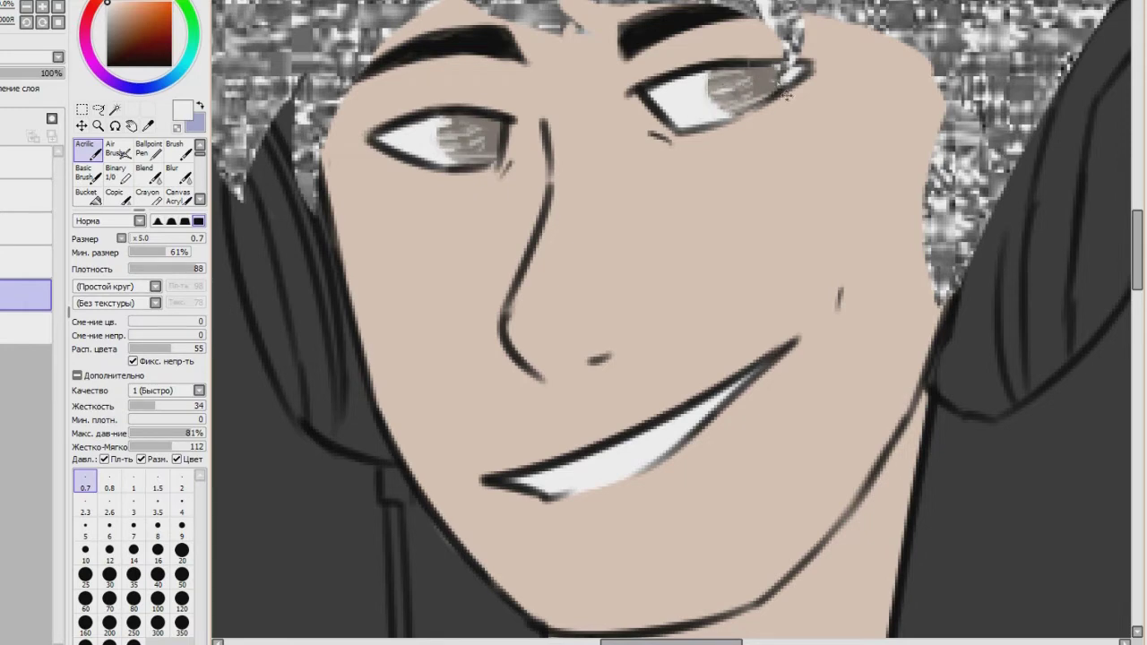
Paint a reddish blush on the cheeks, nose and upper lip with the Acrylic brush at size 9, and lower that layer's opacity.
key(Home)
scroll(671, 305, up, 3)
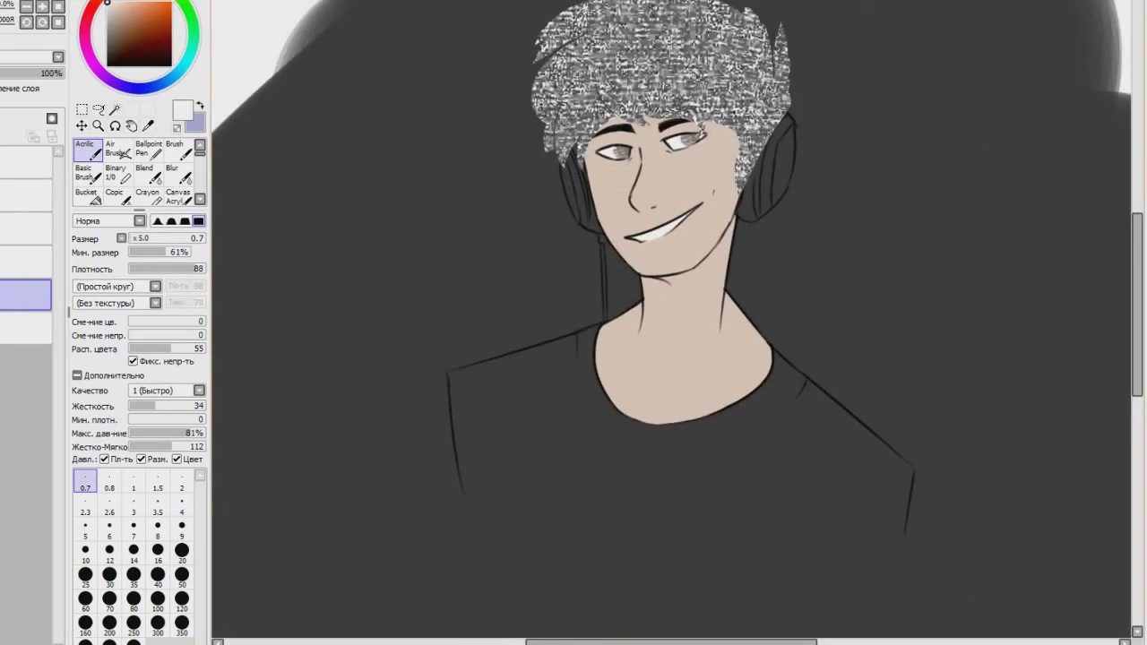
scroll(671, 306, up, 2)
scroll(663, 269, up, 3)
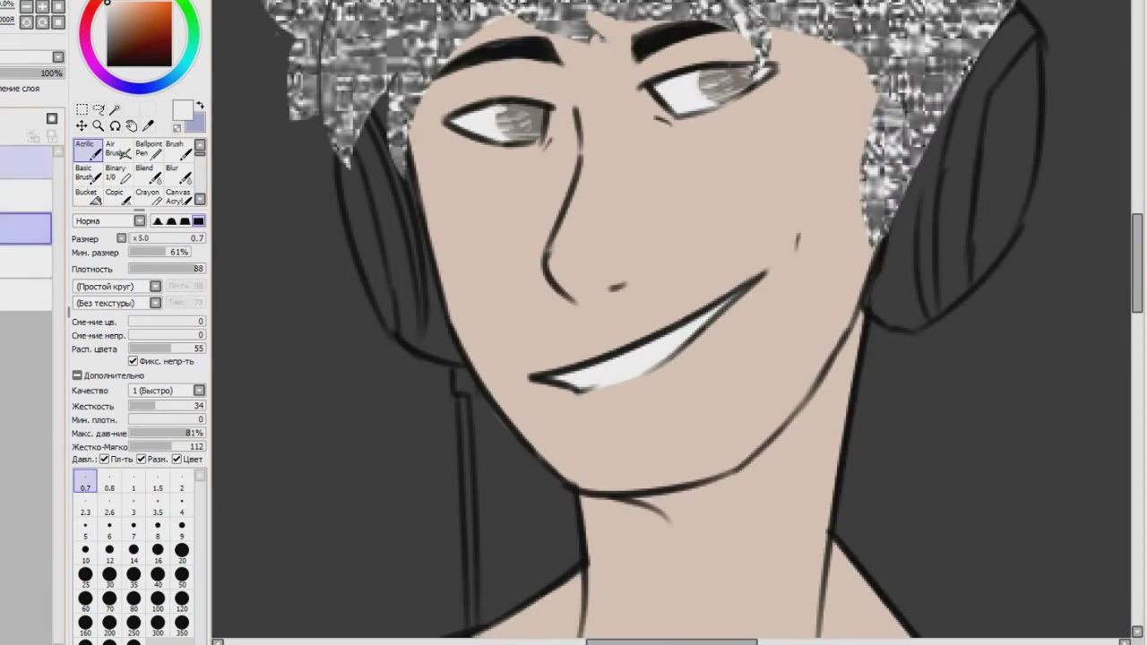
click(25, 262)
key(alt)
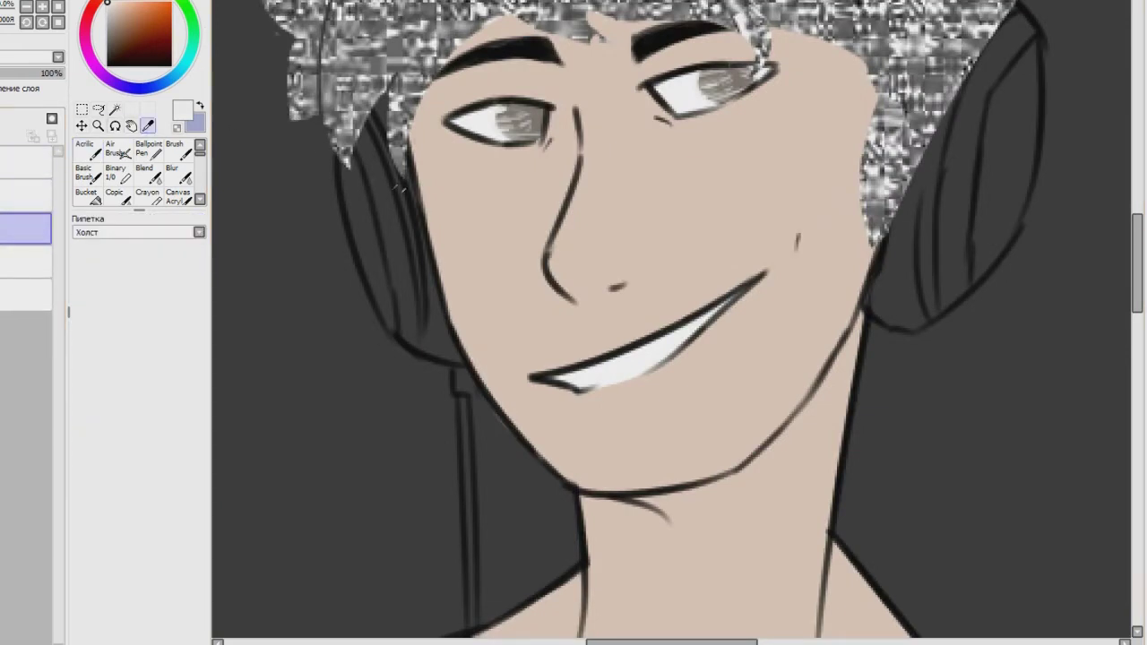
drag(421, 135, 461, 156)
drag(587, 174, 556, 266)
drag(799, 79, 762, 106)
key(ctrl+z)
click(182, 529)
drag(565, 367, 653, 335)
drag(20, 73, 1, 73)
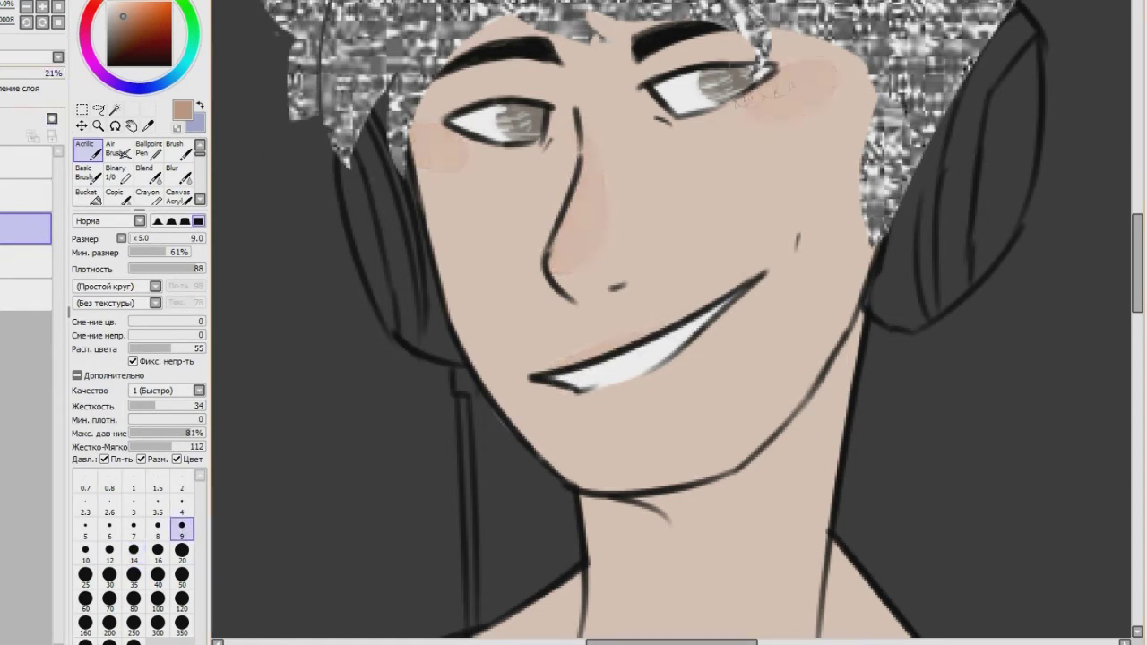
Merge the blush layer down into the skin and add a new layer.
key(ctrl+e)
scroll(671, 304, down, 6)
scroll(672, 305, up, 5)
key(ctrl+shift+n)
click(133, 530)
click(157, 556)
drag(618, 277, 781, 201)
drag(627, 265, 789, 172)
key(ctrl+z)
key(ctrl+z)
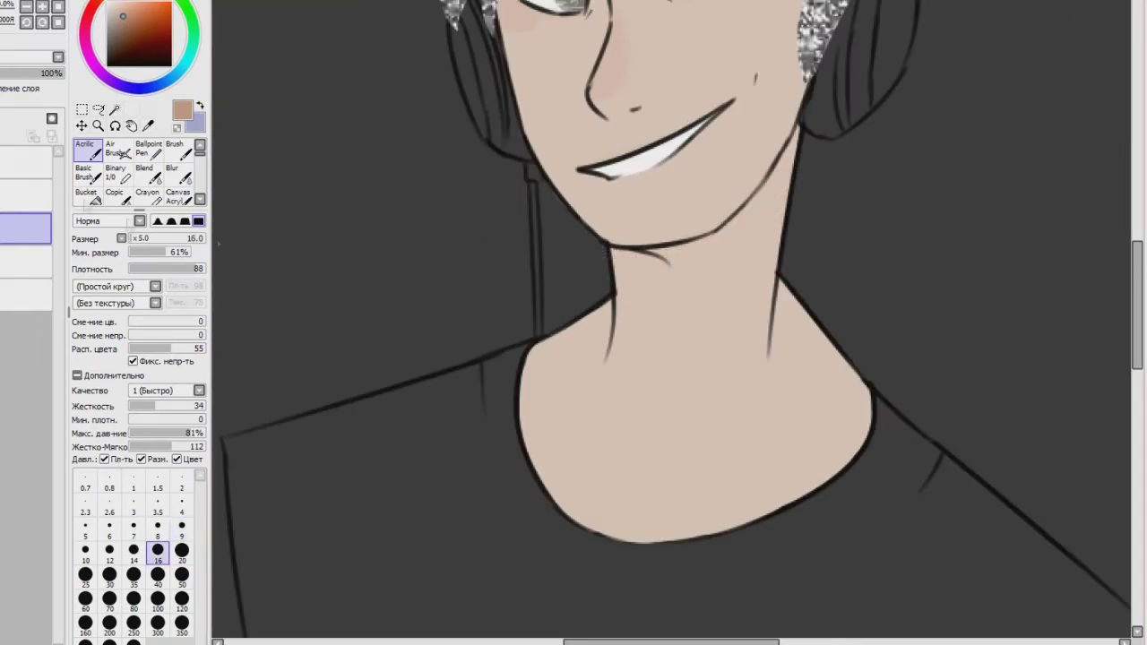
Paint a solid black shadow under the chin with the Acrylic brush at density 100, outlining at size 6 and filling at size 20.
click(108, 66)
click(158, 529)
drag(193, 269, 230, 272)
click(110, 530)
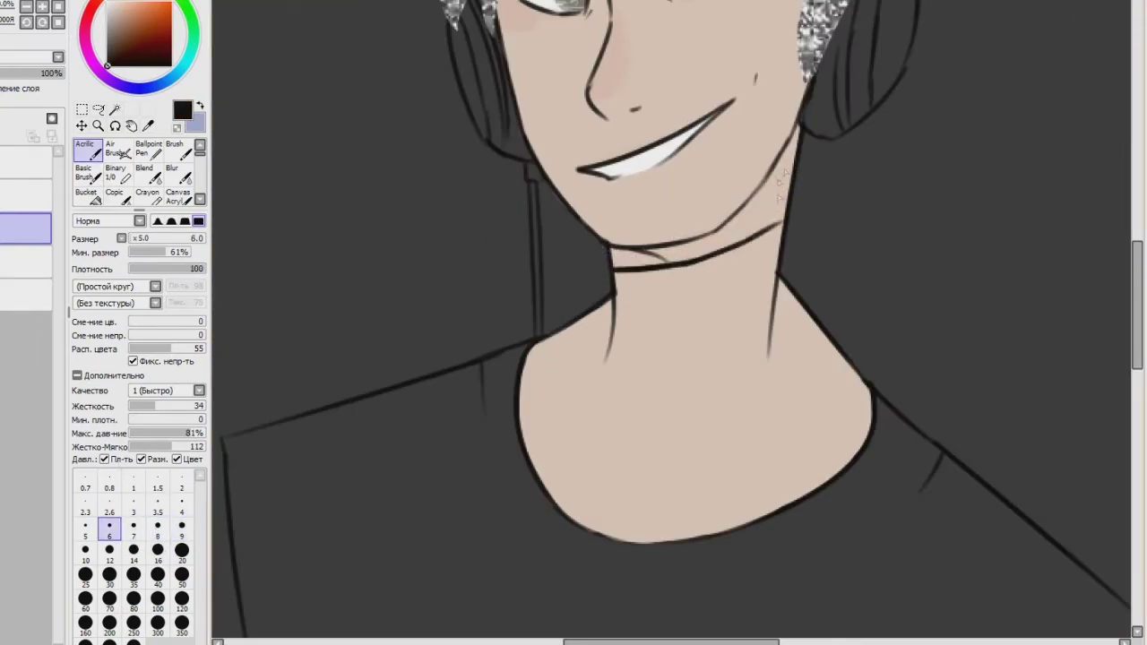
click(182, 554)
mouse_move(618, 256)
mouse_down()
mouse_move(663, 255)
mouse_move(797, 182)
mouse_up()
key(ctrl+z)
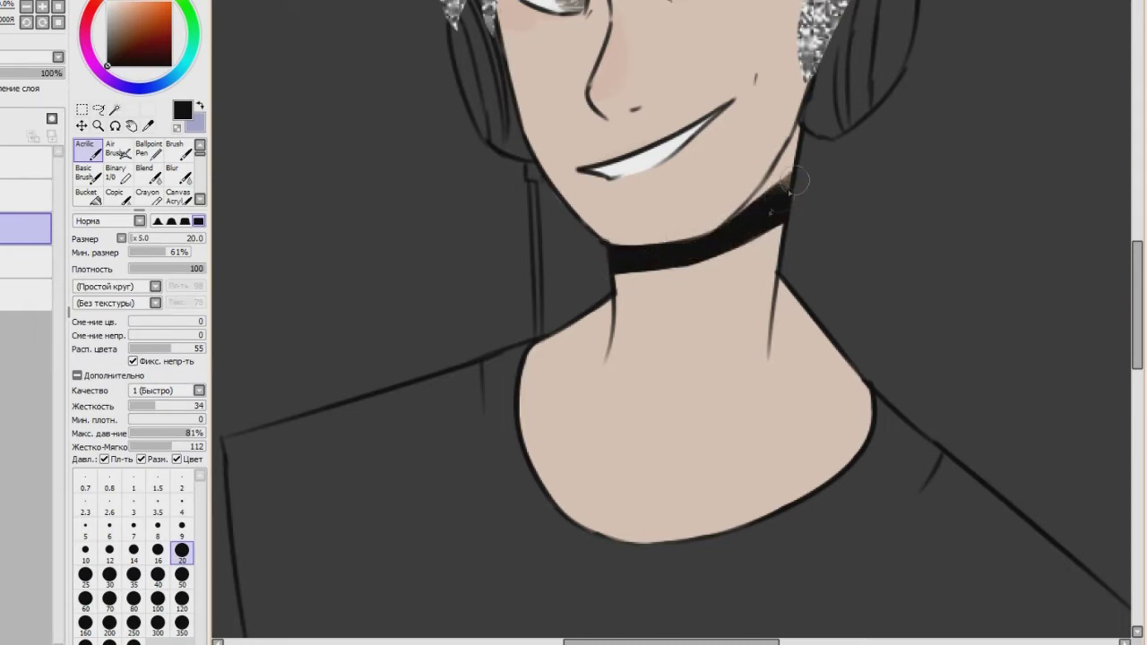
scroll(1124, 275, up, 3)
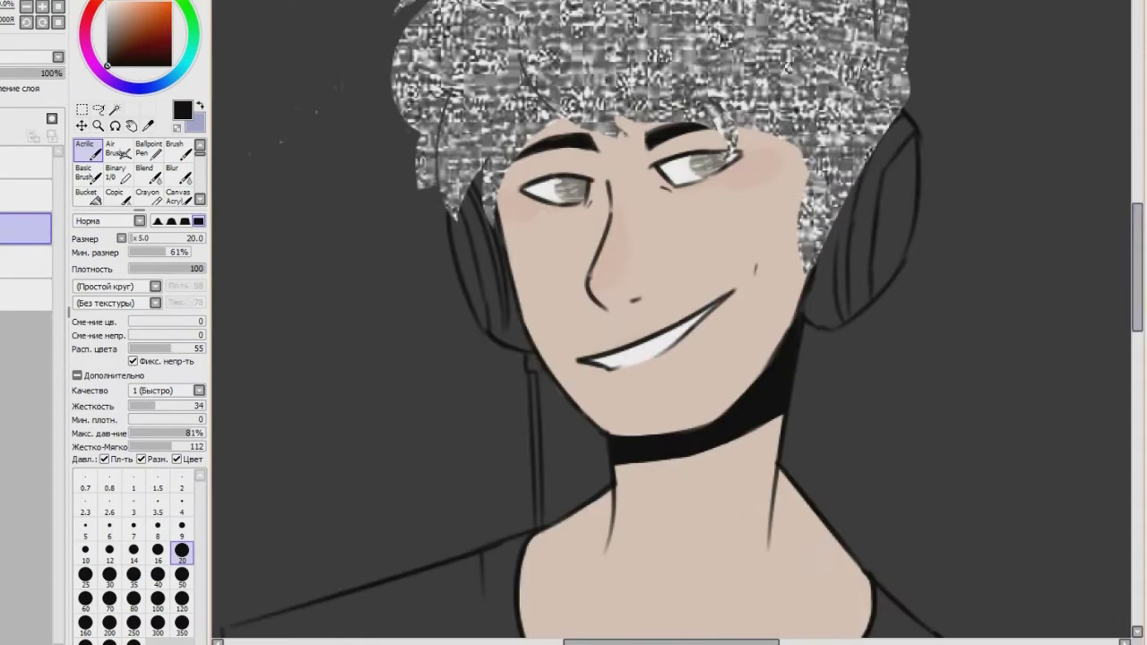
scroll(671, 306, up, 2)
drag(535, 68, 484, 167)
drag(535, 70, 484, 167)
key(ctrl+z)
key(ctrl+z)
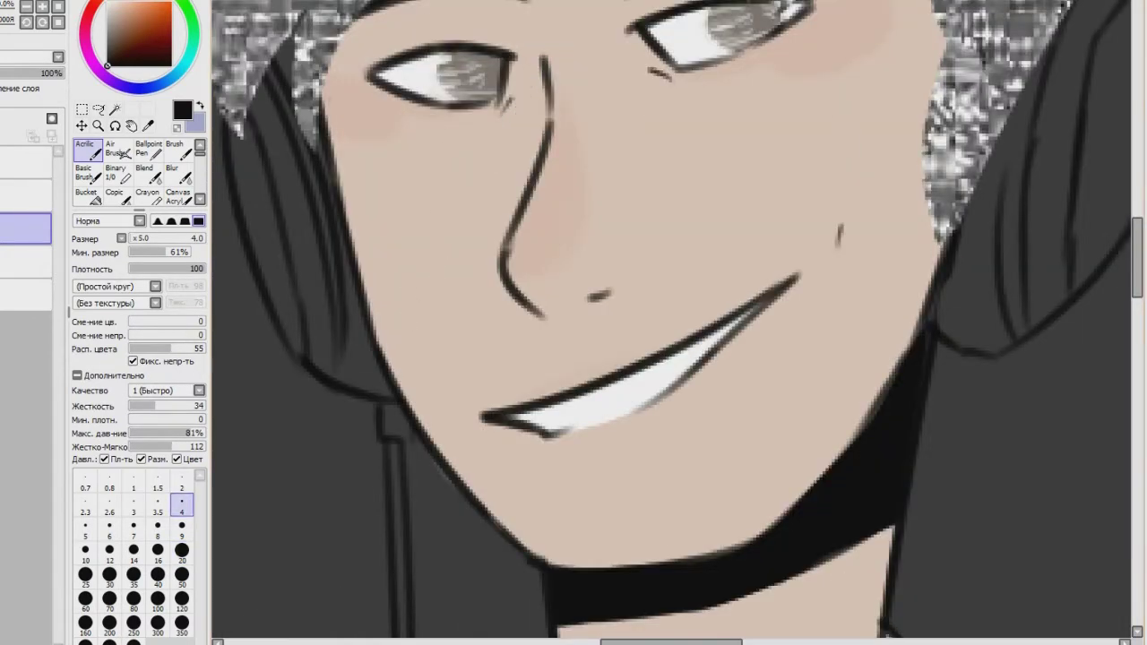
Shade the left side of the face and neck with translucent black, using the Acrylic brush at size 50 and a lowered layer opacity.
scroll(671, 306, down, 6)
click(182, 573)
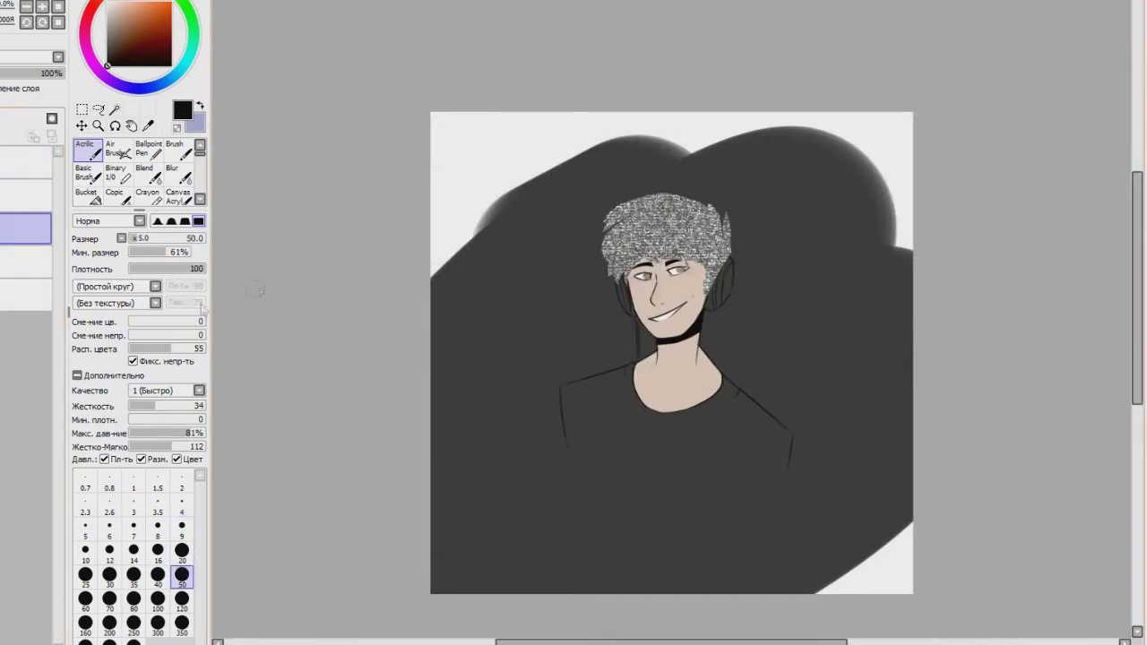
drag(35, 73, 0, 73)
key(ctrl+z)
key(ctrl+z)
key(ctrl+z)
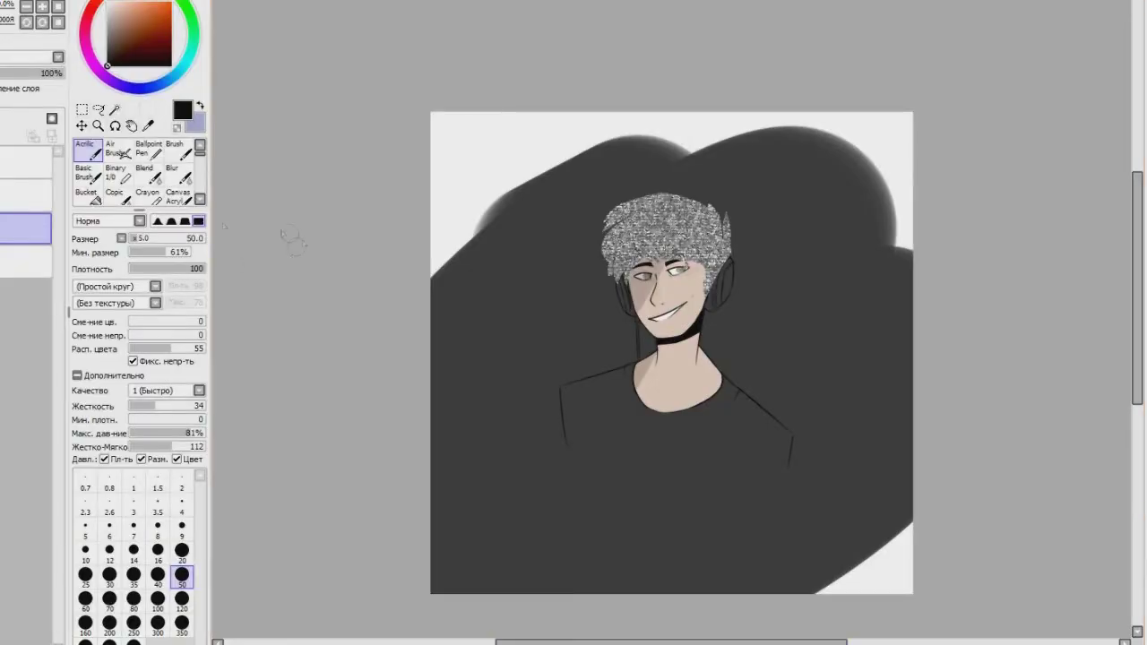
Paint a diagonal black shadow over the left part of the hair on a new layer and lower its opacity.
click(23, 163)
click(1, 118)
mouse_move(661, 196)
mouse_down()
mouse_move(593, 315)
mouse_move(703, 186)
mouse_up()
drag(18, 73, 0, 73)
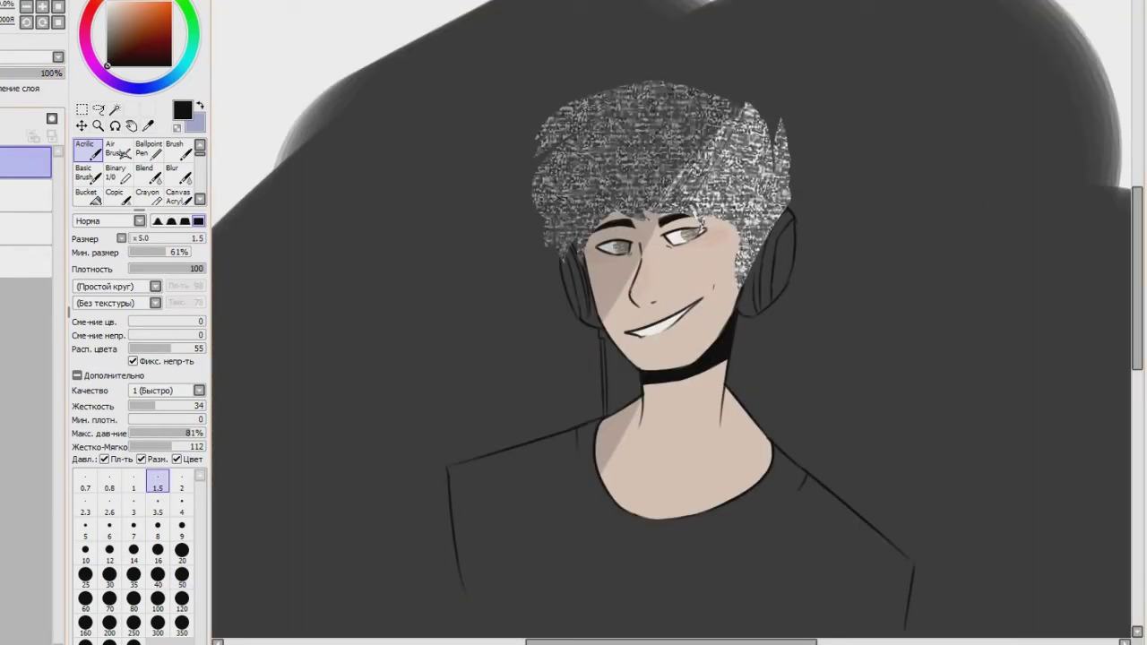
Start colouring the shirt's left shoulder muted green on a new layer with the Ballpoint Pen at size 20.
drag(1138, 310, 1138, 343)
key(ctrl+Tab)
key(ctrl+Tab)
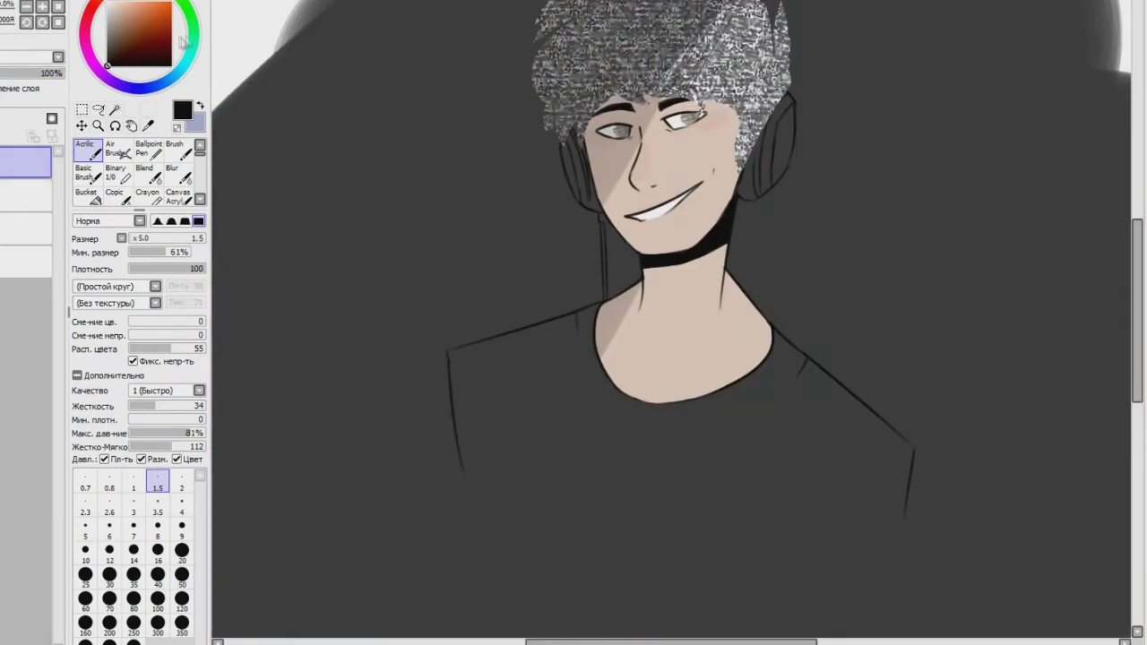
click(193, 33)
click(117, 45)
click(133, 576)
click(149, 150)
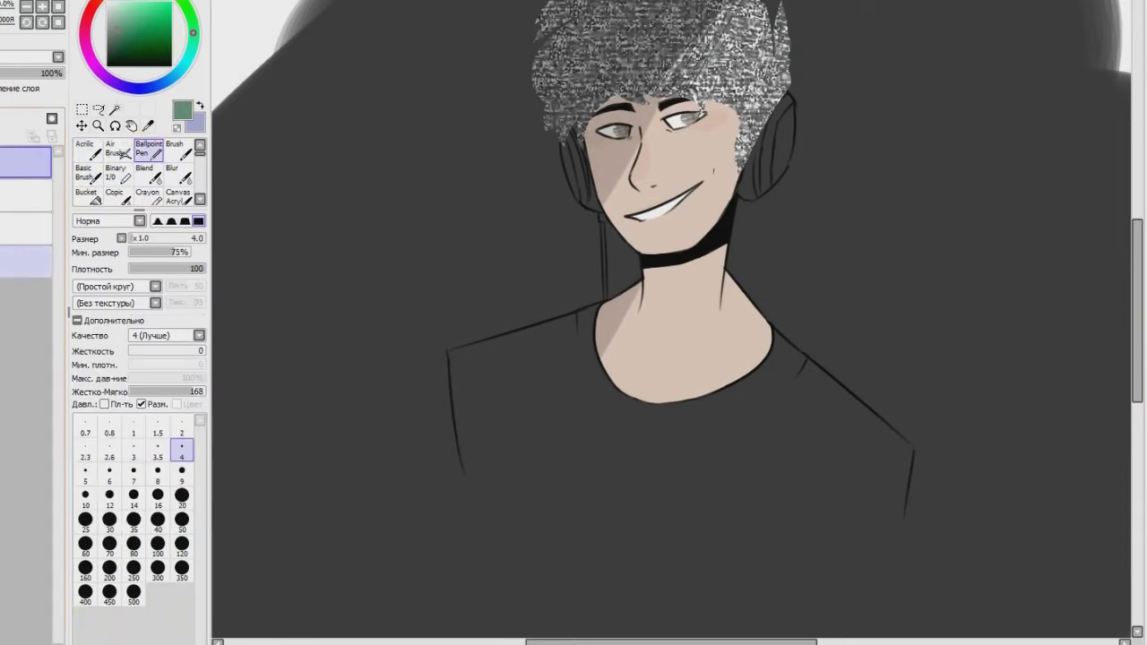
click(36, 261)
click(3, 119)
click(182, 499)
drag(514, 348, 602, 320)
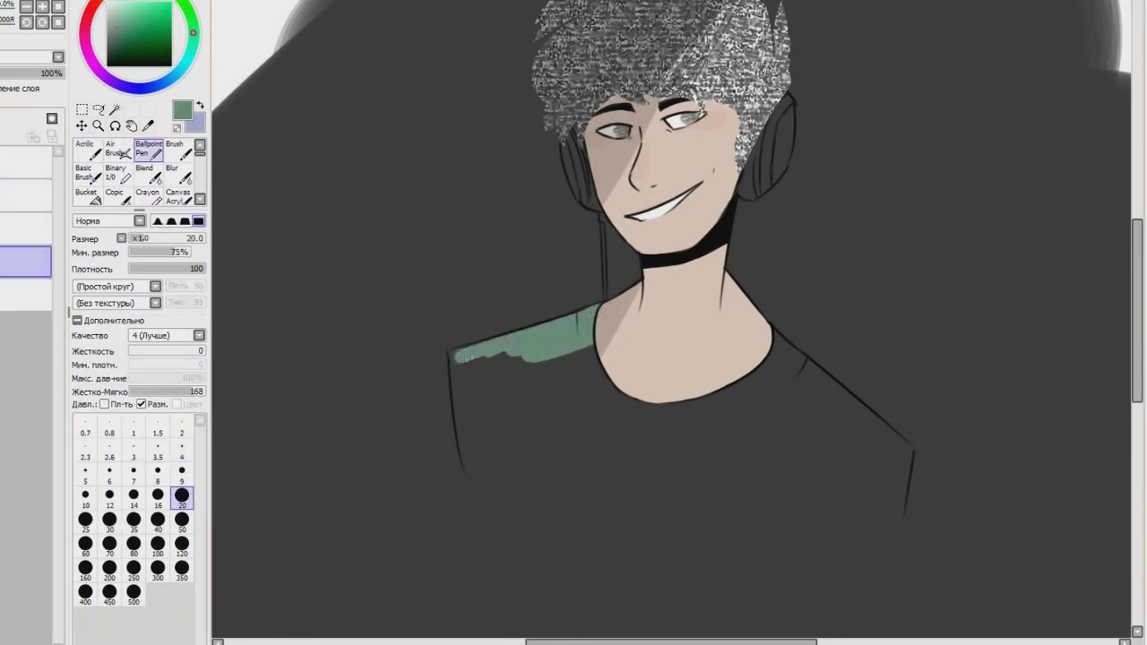
Fill the rest of the shirt with the muted green with the Ballpoint Pen at size 120.
drag(465, 410, 484, 426)
key(ctrl+z)
click(182, 548)
mouse_move(489, 366)
mouse_down()
mouse_move(477, 457)
mouse_move(707, 456)
mouse_move(742, 358)
mouse_move(874, 465)
mouse_move(860, 497)
mouse_move(574, 501)
mouse_move(934, 456)
mouse_up()
Clean up the shirt's edges with the eraser at size 12 and touch up the shoulder gaps with the Ballpoint Pen.
key(e)
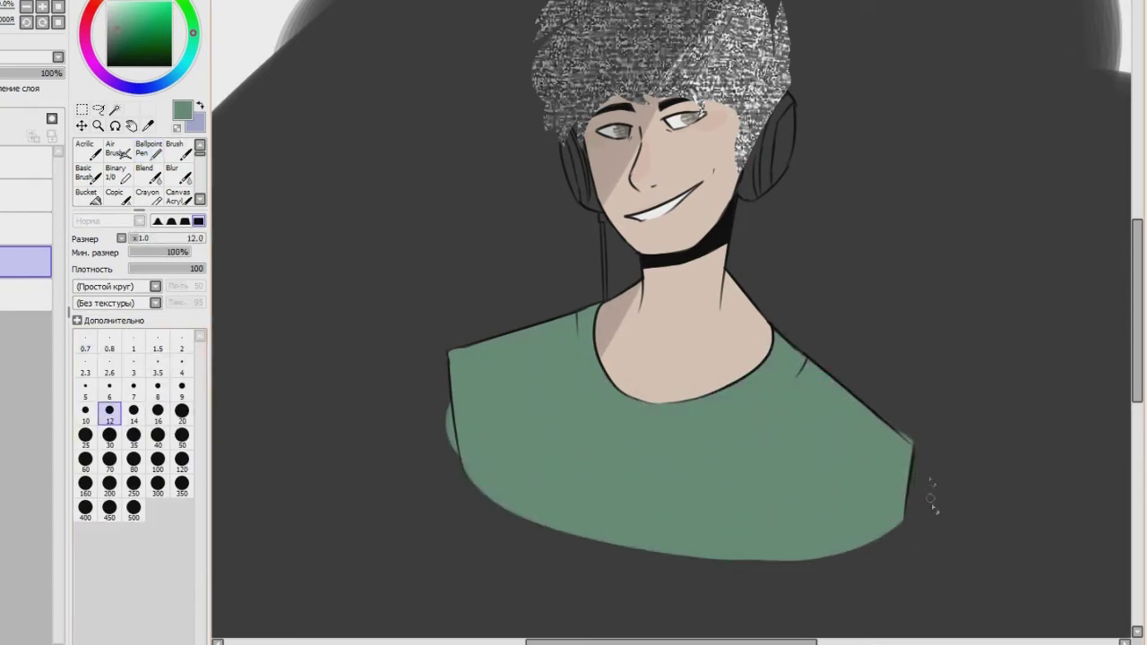
click(150, 153)
drag(454, 352, 476, 348)
key(e)
click(148, 174)
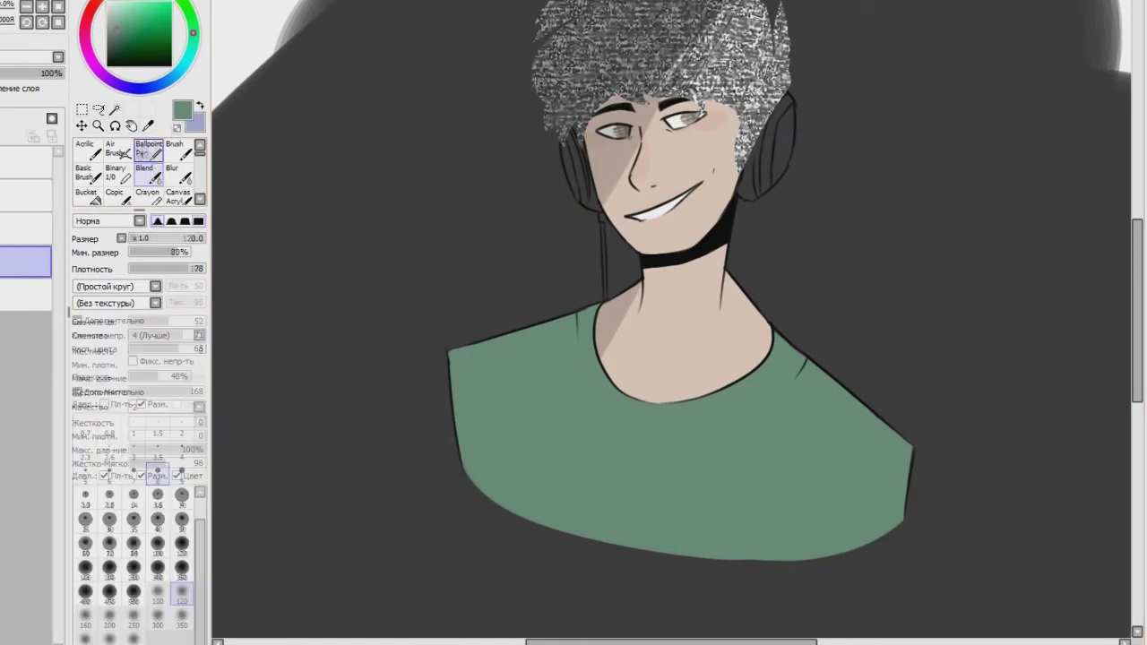
click(149, 153)
Shade both sides of the shirt dark green on a new layer with the Air Brush at size 250, lower its opacity and merge it down.
key(Home)
click(2, 119)
click(4, 59)
click(3, 82)
click(117, 150)
click(121, 53)
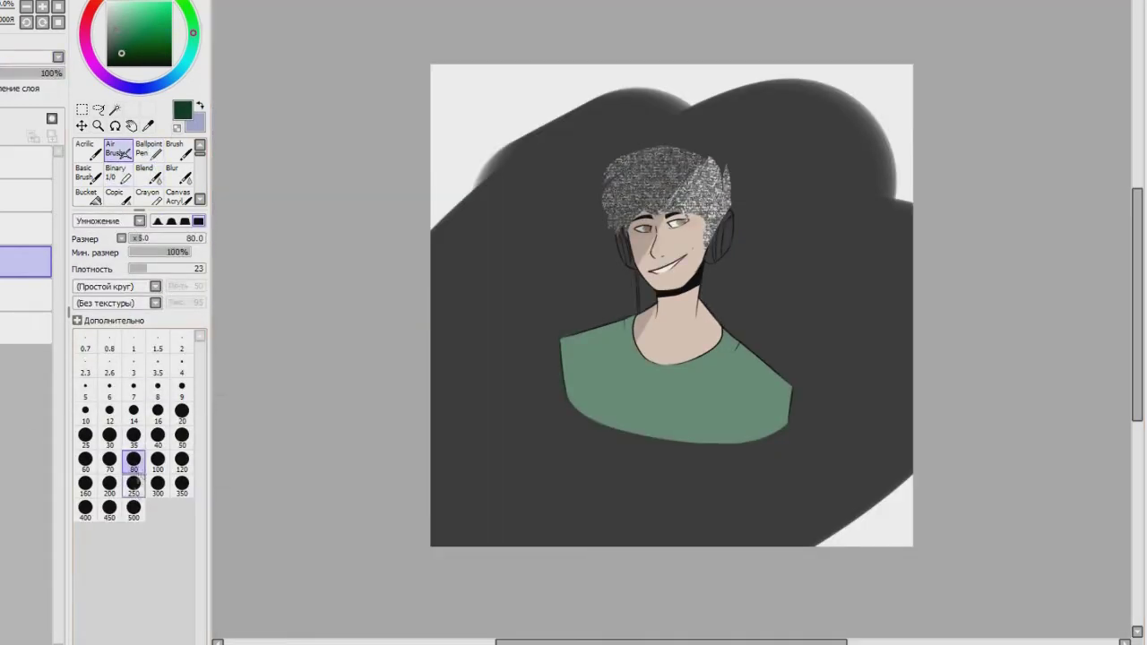
click(133, 485)
drag(586, 324, 564, 414)
drag(790, 343, 801, 432)
drag(41, 75, 0, 75)
key(ctrl+e)
Paint both headphone ear cups white on a new layer with the Ballpoint Pen at size 9.
click(3, 229)
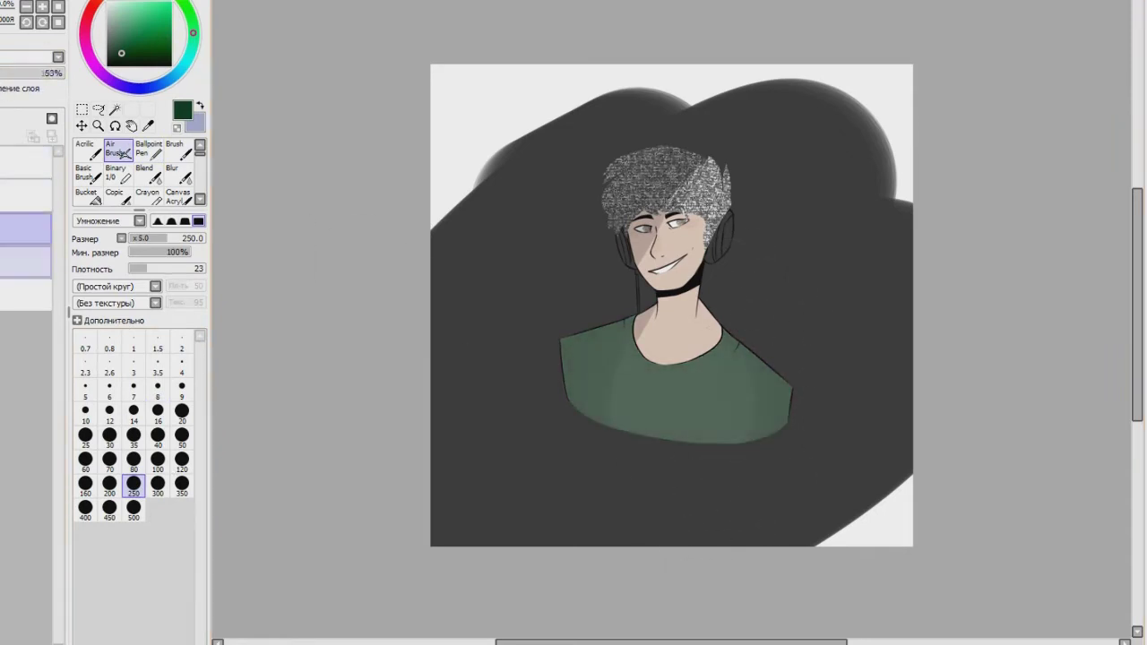
click(2, 119)
click(149, 151)
click(107, 3)
key(Page_Up)
key(Page_Up)
key(Page_Up)
click(183, 472)
drag(523, 72, 528, 117)
drag(543, 179, 536, 95)
drag(518, 57, 529, 116)
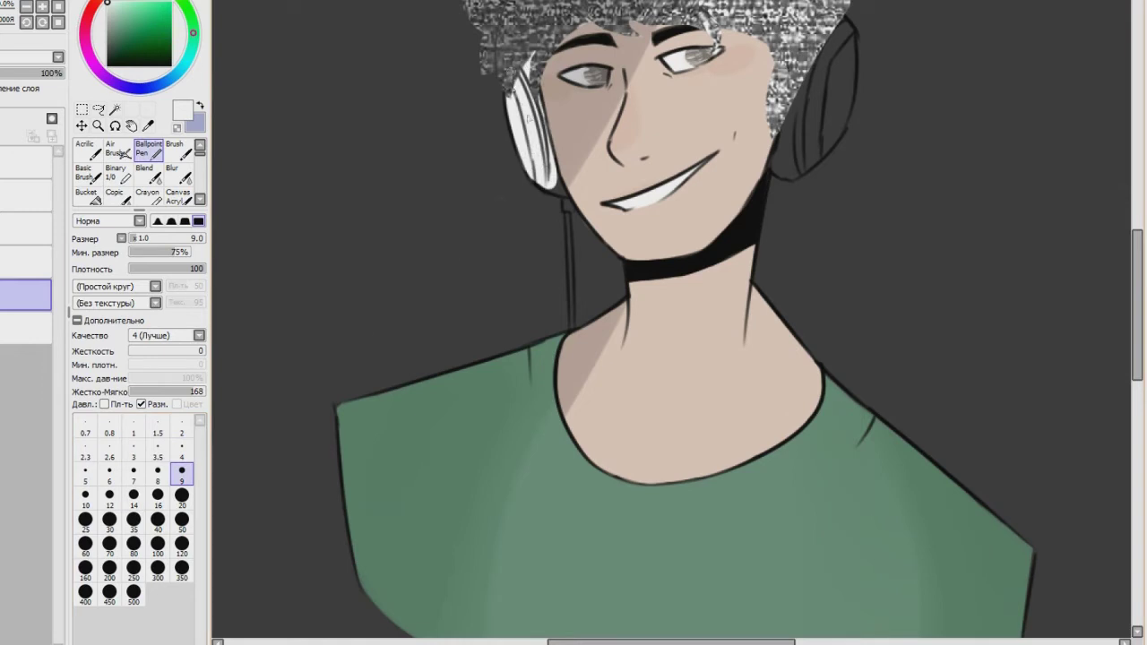
drag(534, 163, 580, 195)
mouse_move(776, 172)
mouse_down()
mouse_move(782, 133)
mouse_move(848, 55)
mouse_move(810, 109)
mouse_up()
Clean up the ear cups' edges with the eraser at size 3.5, and paint the headphone cable white with the Ballpoint Pen at size 9.
key(e)
click(159, 372)
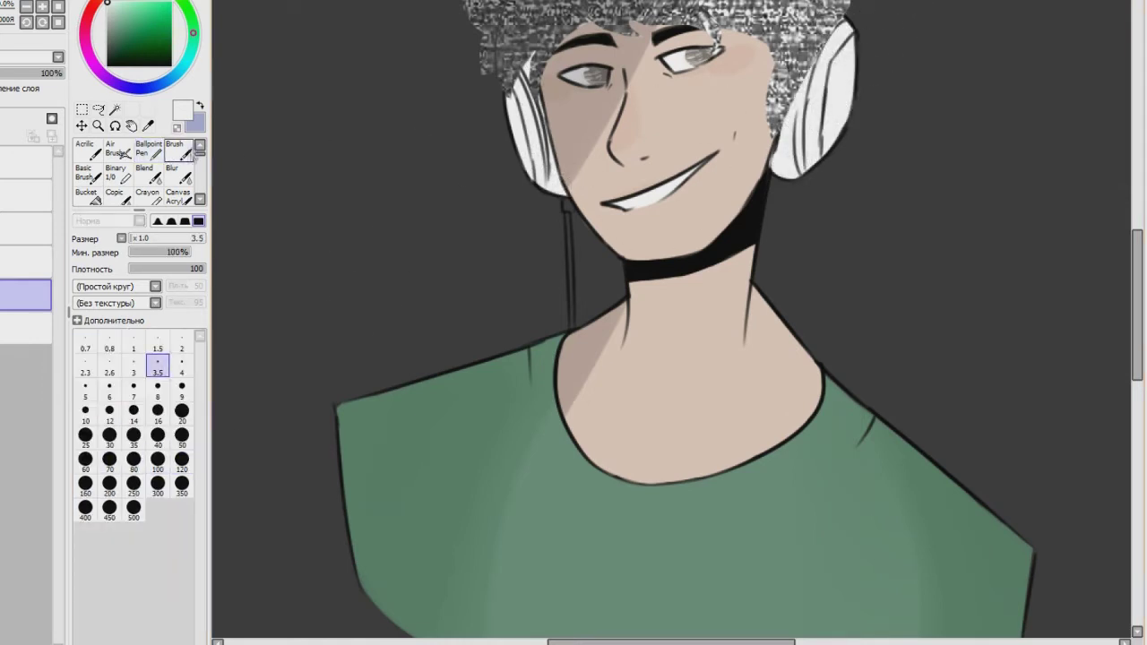
key(n)
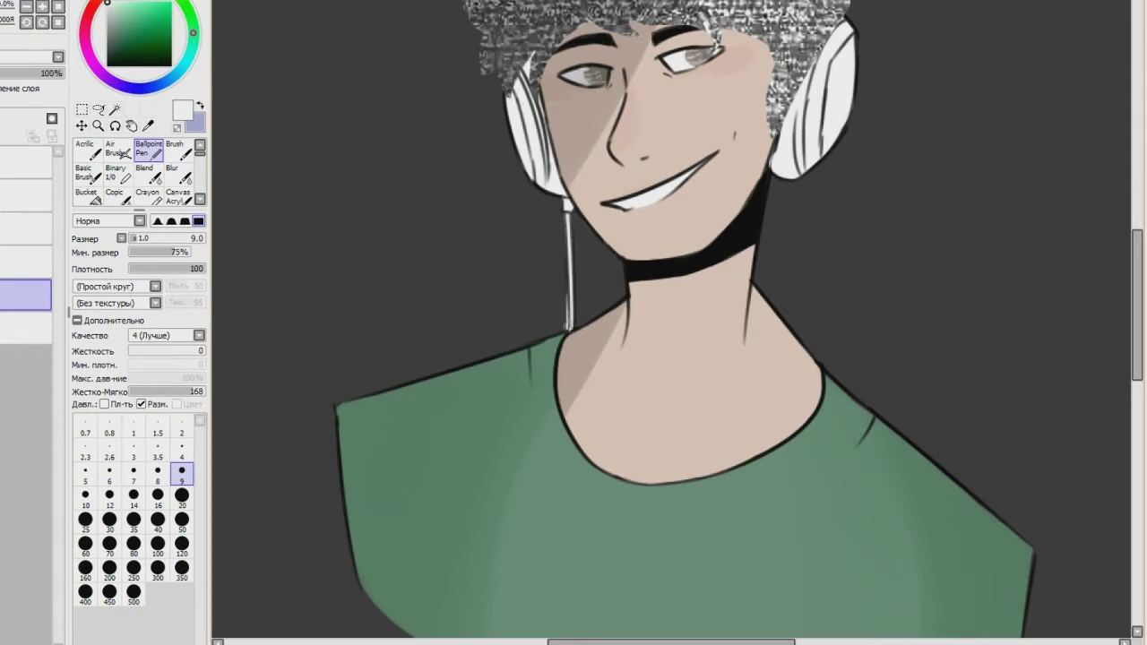
Shade the left ear cup with translucent black, using the Ballpoint Pen at size 40.
scroll(672, 305, down, 5)
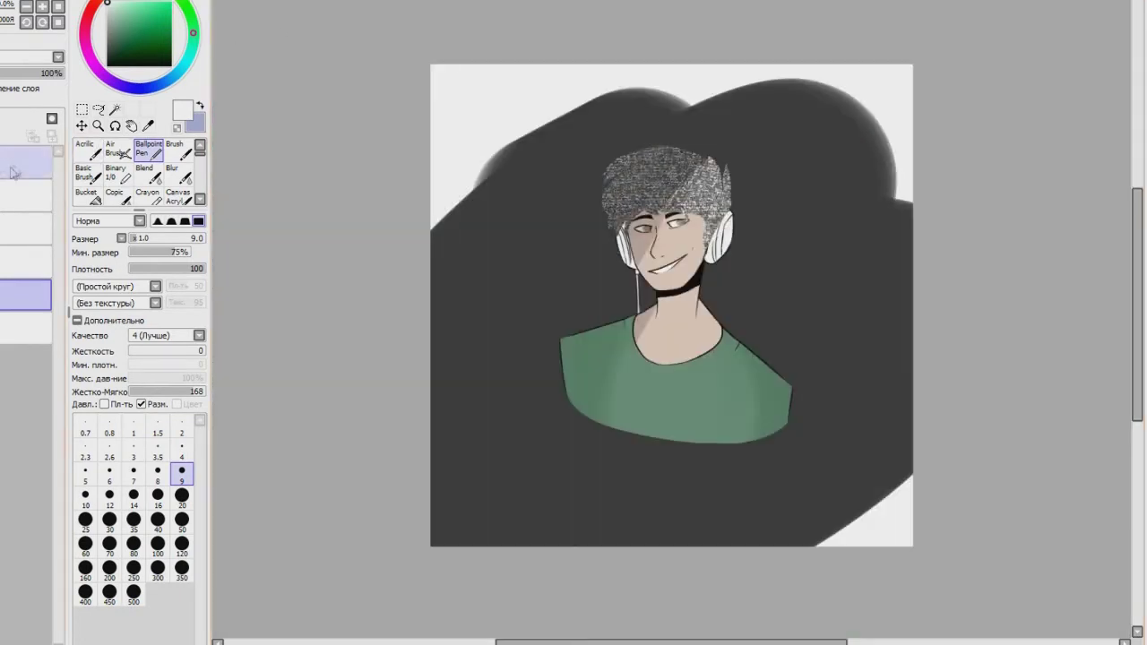
click(3, 136)
click(157, 522)
drag(620, 229, 614, 240)
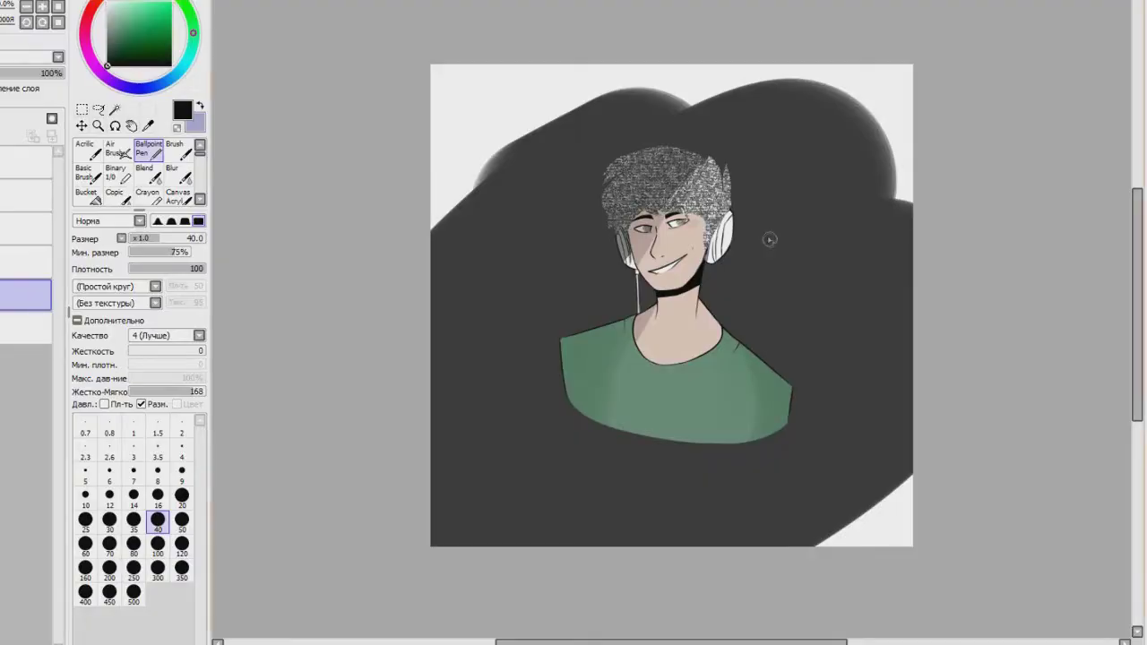
Delete the dark grey backdrop layer behind the portrait.
drag(1137, 242, 1137, 232)
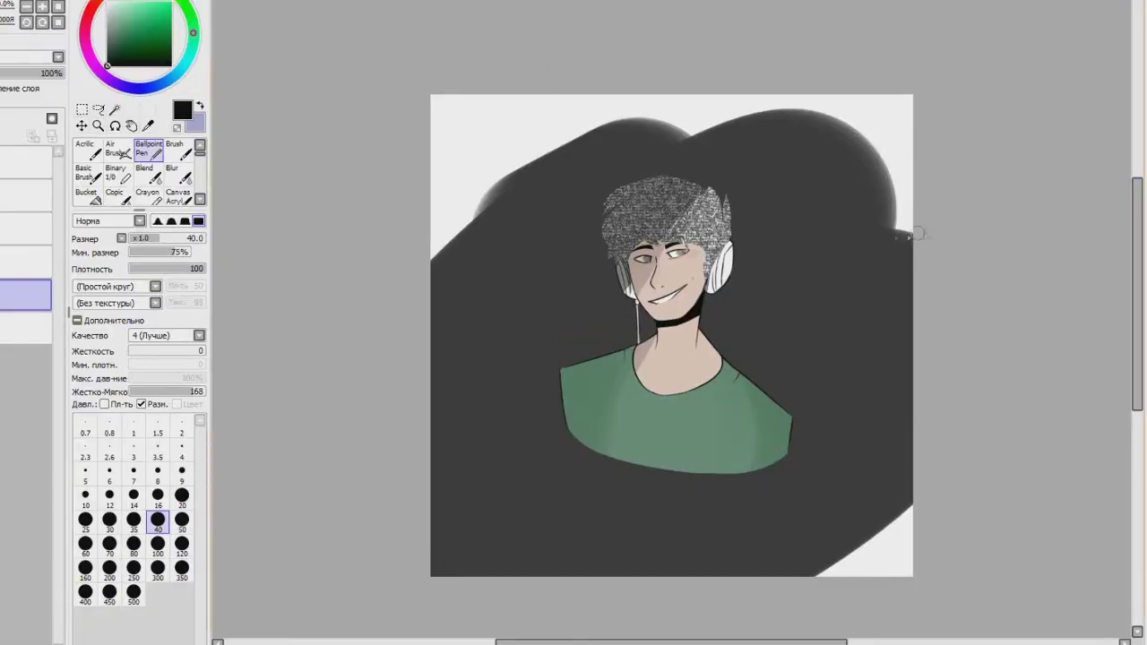
scroll(672, 215, up, 3)
scroll(234, 54, down, 3)
click(27, 327)
click(2, 136)
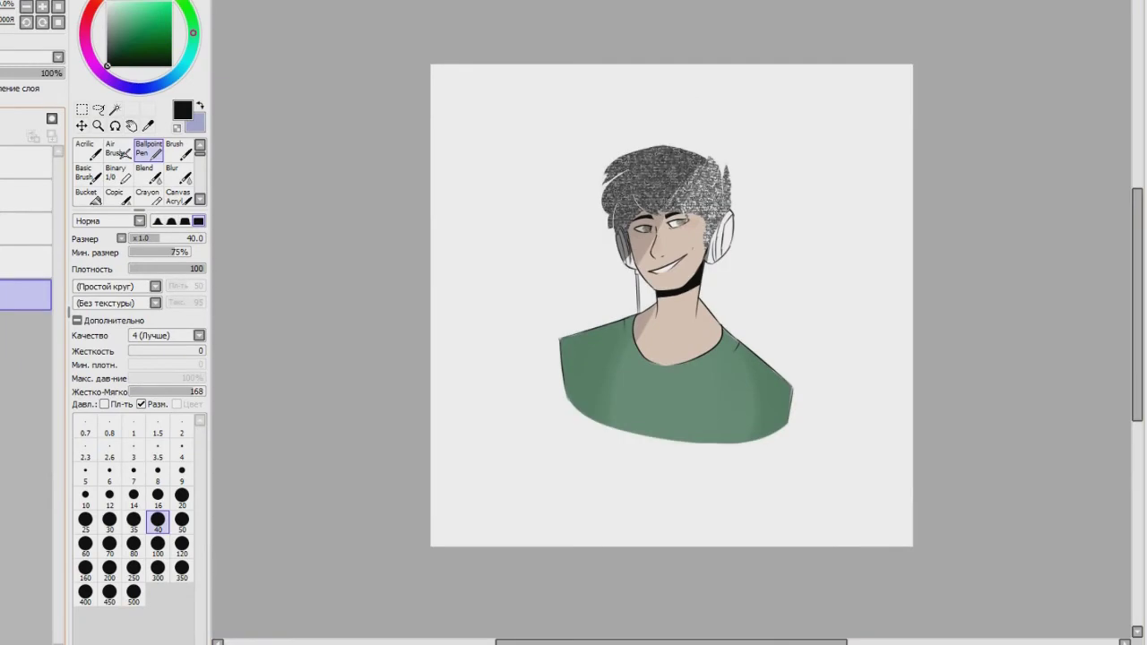
Merge all the portrait's layers into a single layer.
key(ctrl+t)
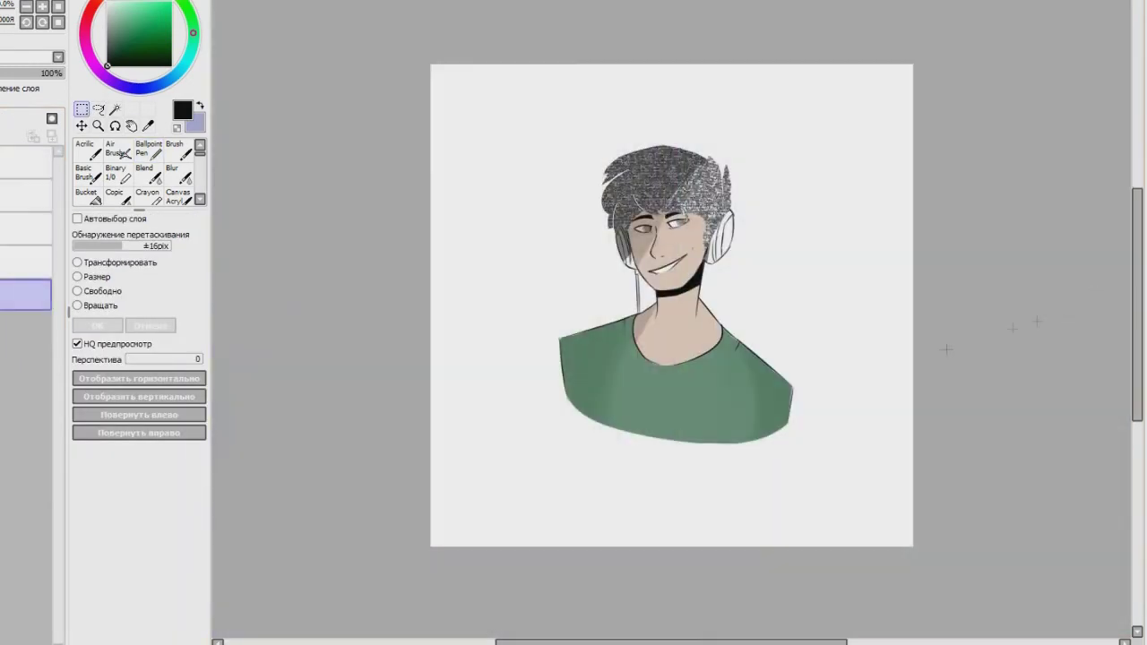
key(ctrl+plus)
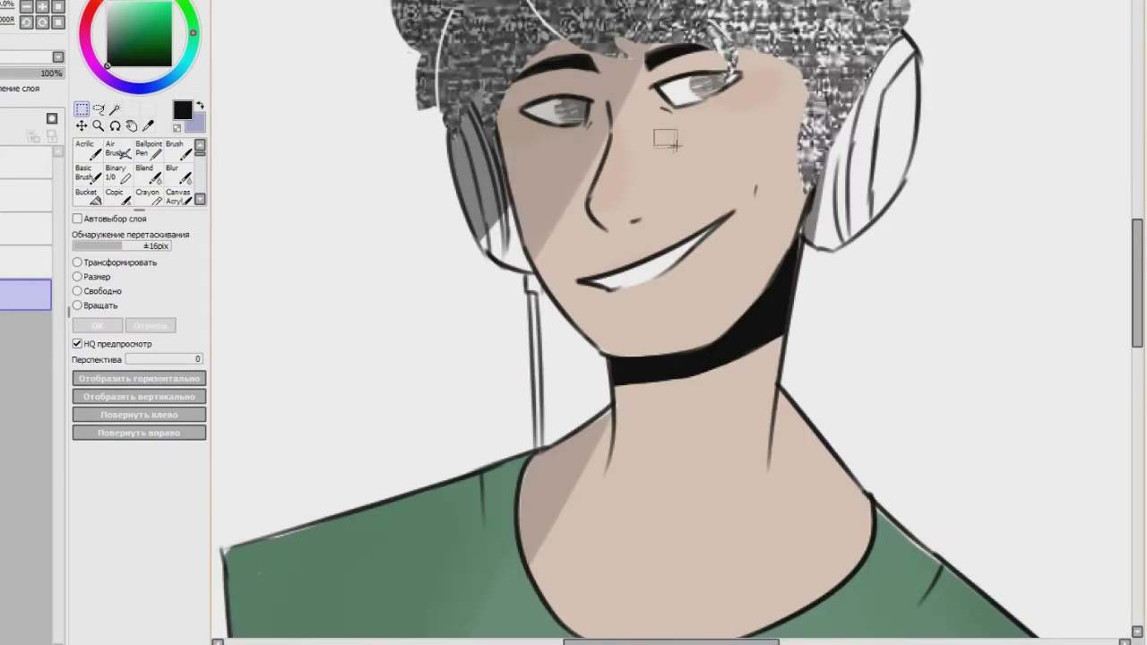
click(27, 162)
click(27, 195)
scroll(671, 269, down, 5)
key(ctrl+e)
key(ctrl+e)
key(ctrl+e)
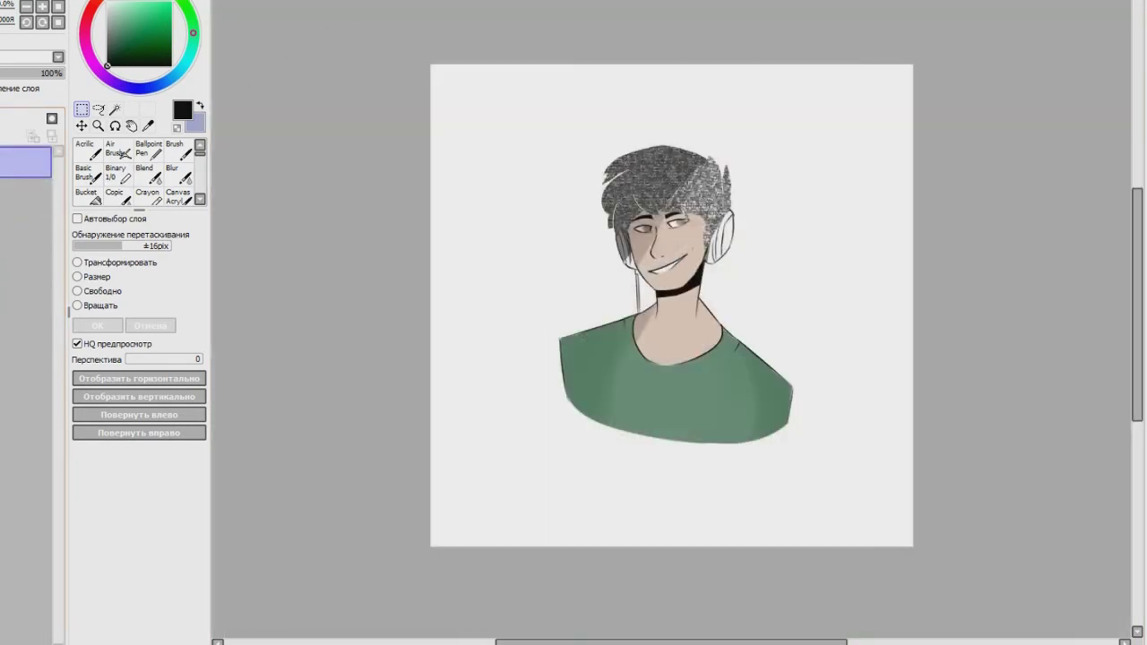
Select the portrait's silhouette by picking the empty background with the Magic Wand and inverting the selection.
key(w)
key(ctrl+e)
key(ctrl+e)
key(ctrl+z)
key(ctrl+e)
click(468, 207)
scroll(607, 285, up, 3)
click(608, 285)
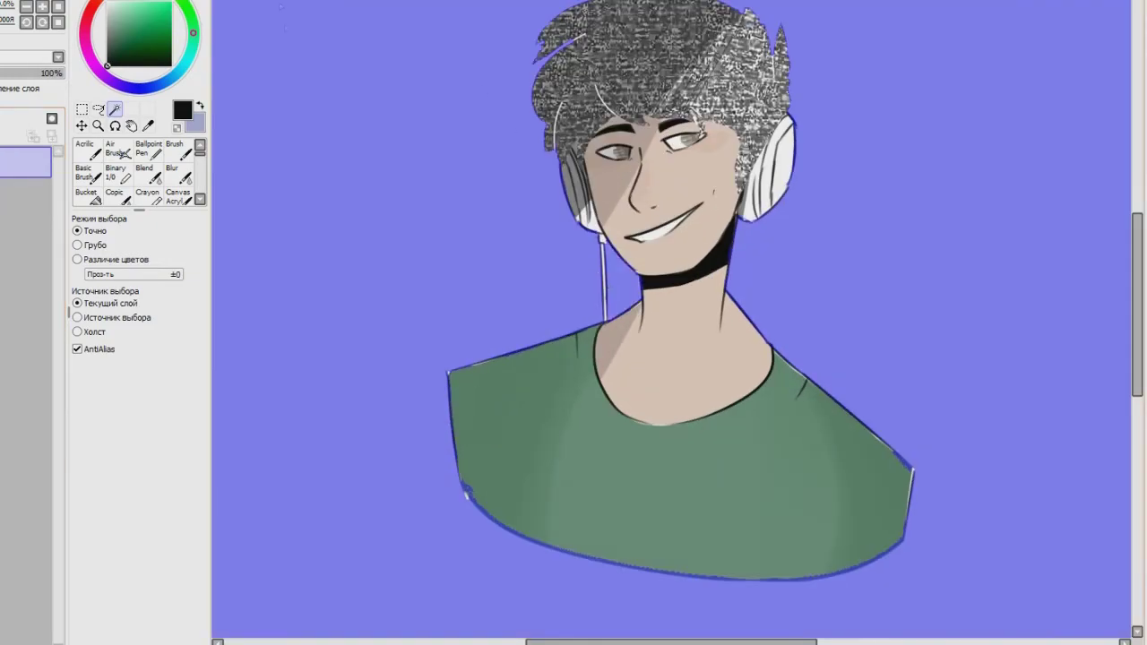
key(ctrl+i)
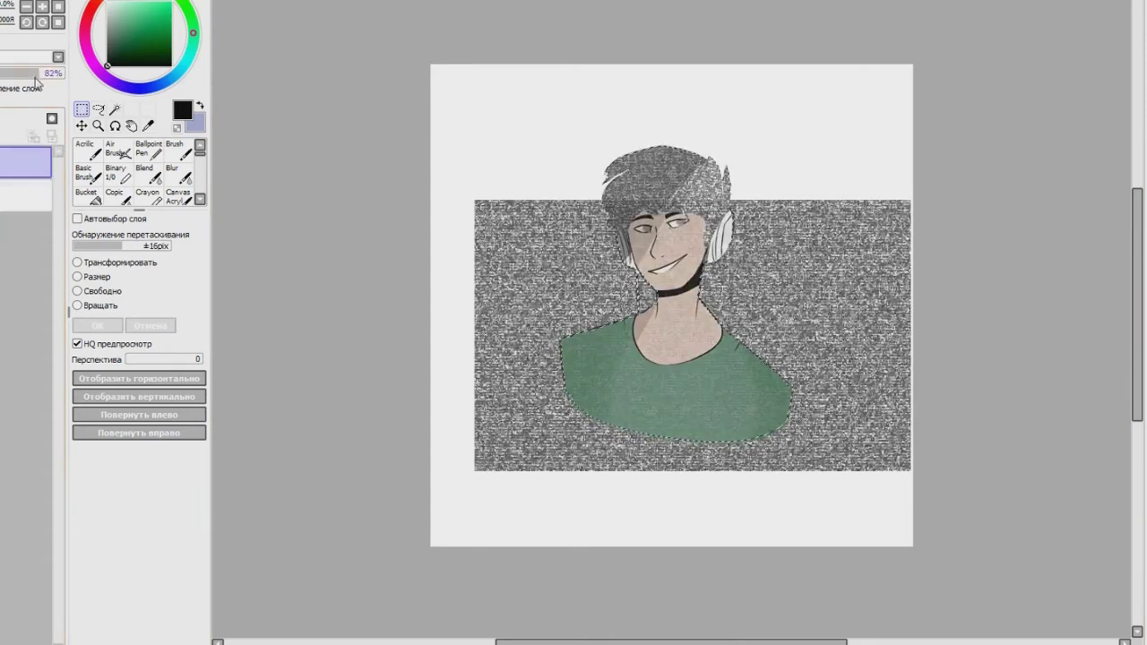
Erase the noise texture outside the portrait with the eraser at size 500, using the inverted silhouette selection, and clear the selection.
key(ctrl+d)
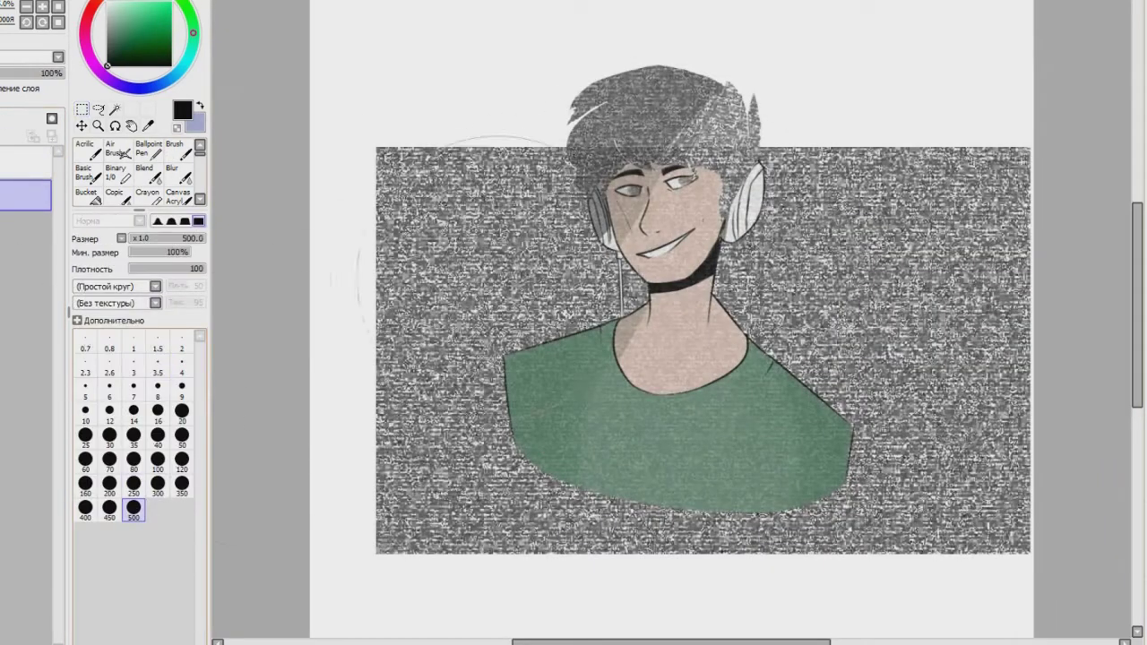
click(25, 161)
key(Delete)
key(ctrl+z)
click(25, 194)
click(25, 162)
drag(391, 190, 395, 271)
key(ctrl+z)
key(ctrl+shift+i)
mouse_move(405, 192)
mouse_down()
mouse_move(707, 412)
mouse_move(445, 247)
mouse_up()
key(ctrl+d)
Cover the light gap on the left side of the hair with a lassoed patch of the textured hair.
drag(1136, 245, 1136, 231)
scroll(274, 251, up, 2)
click(182, 342)
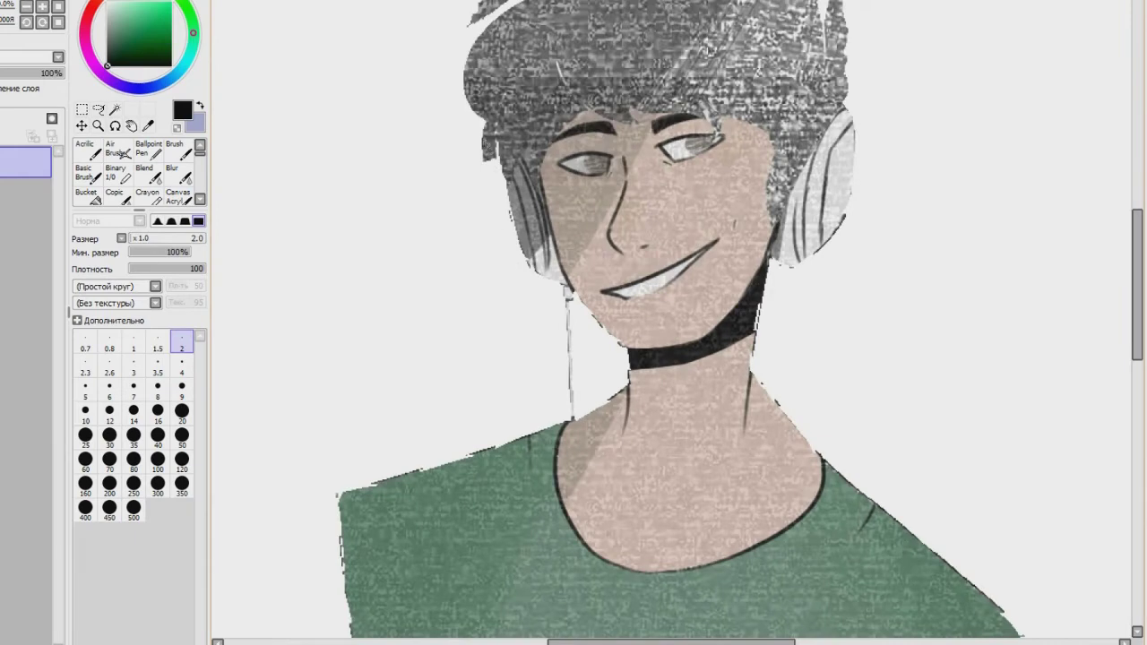
scroll(679, 319, up, 3)
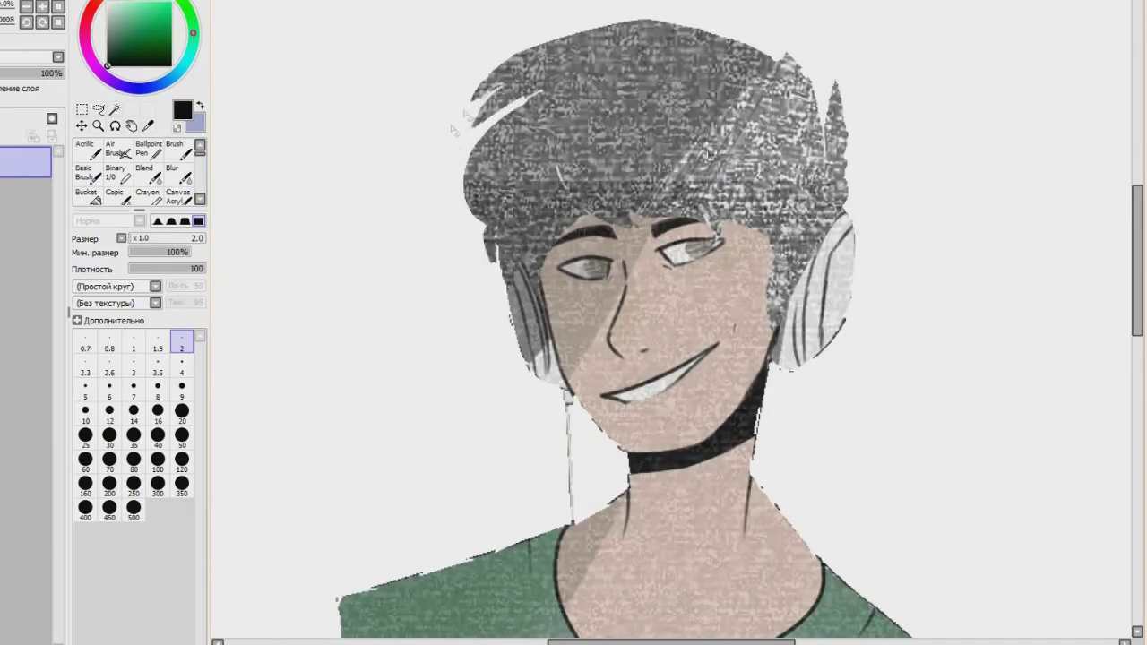
mouse_move(641, 99)
mouse_down()
mouse_move(628, 121)
mouse_move(471, 116)
mouse_up()
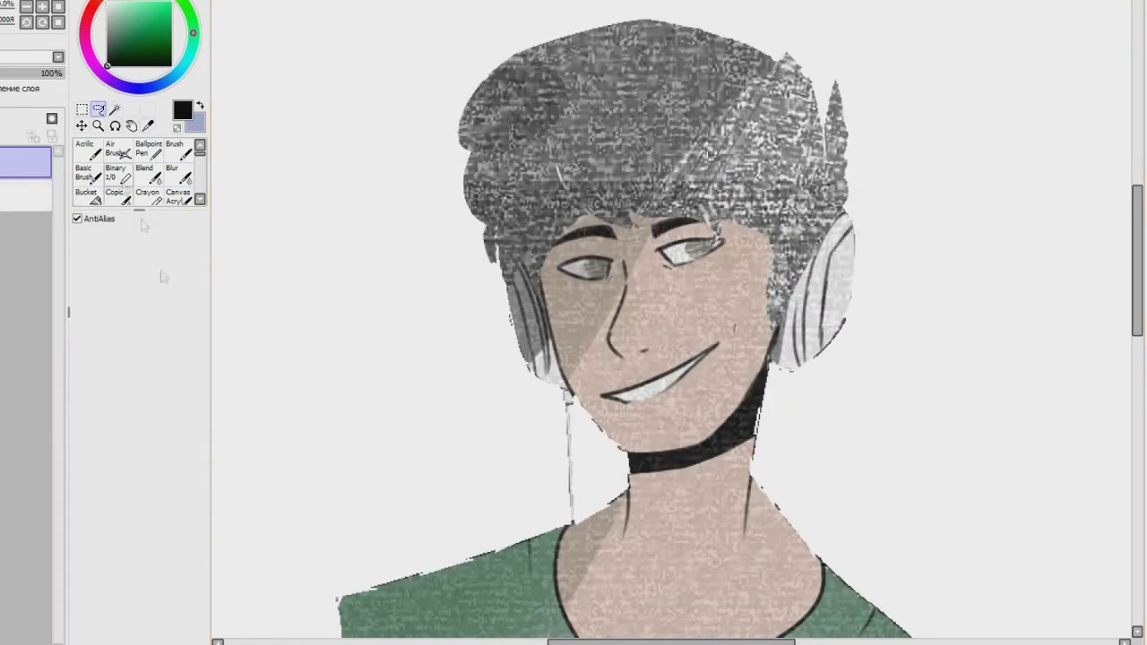
Trim the patched left edge of the hair into pointed tufts with the eraser at size 9.
click(182, 387)
drag(543, 90, 520, 107)
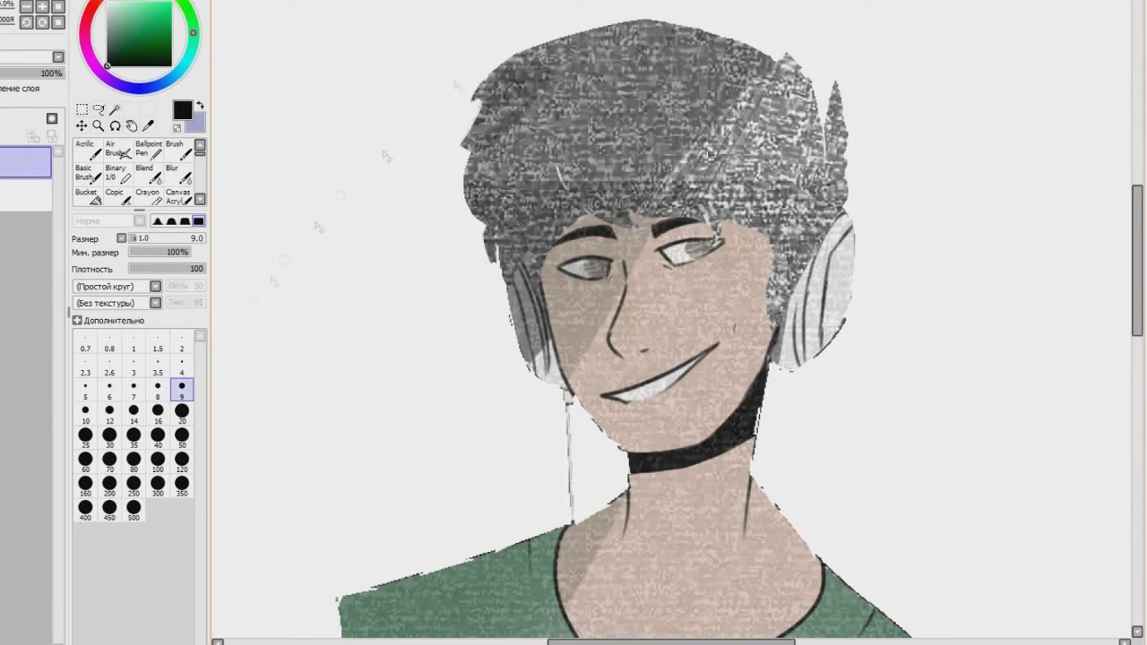
scroll(678, 318, down, 4)
scroll(678, 319, up, 4)
drag(1134, 299, 1134, 258)
Create glitch effects on the cheek, neck and right ear cup by selecting thin rectangular strips and shifting them sideways.
click(85, 112)
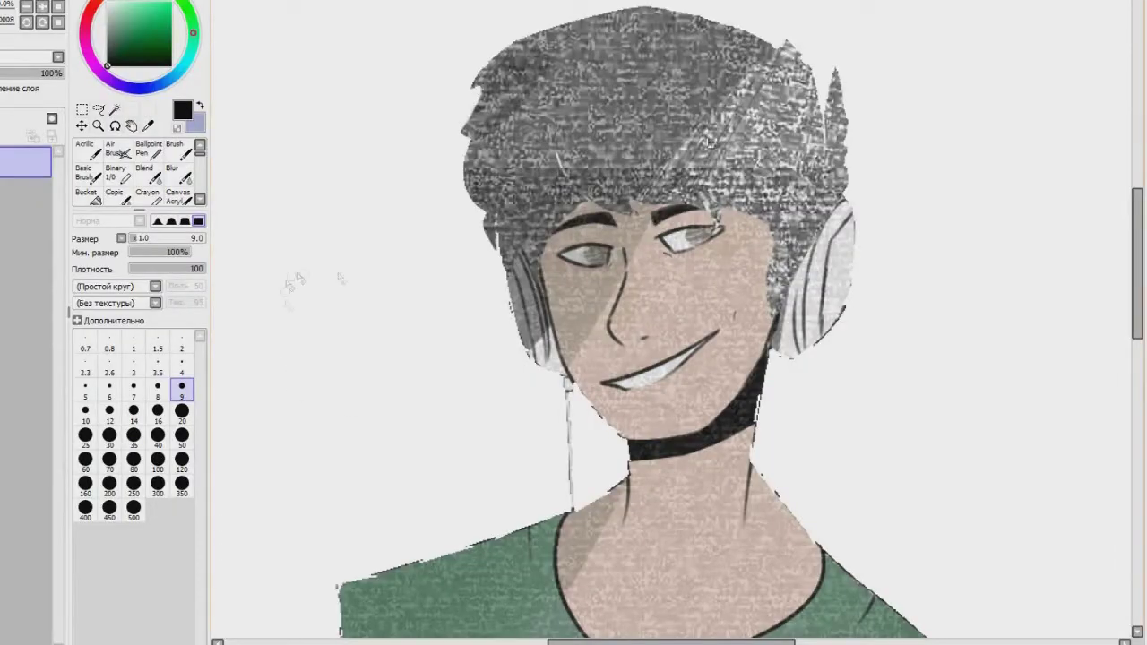
click(81, 109)
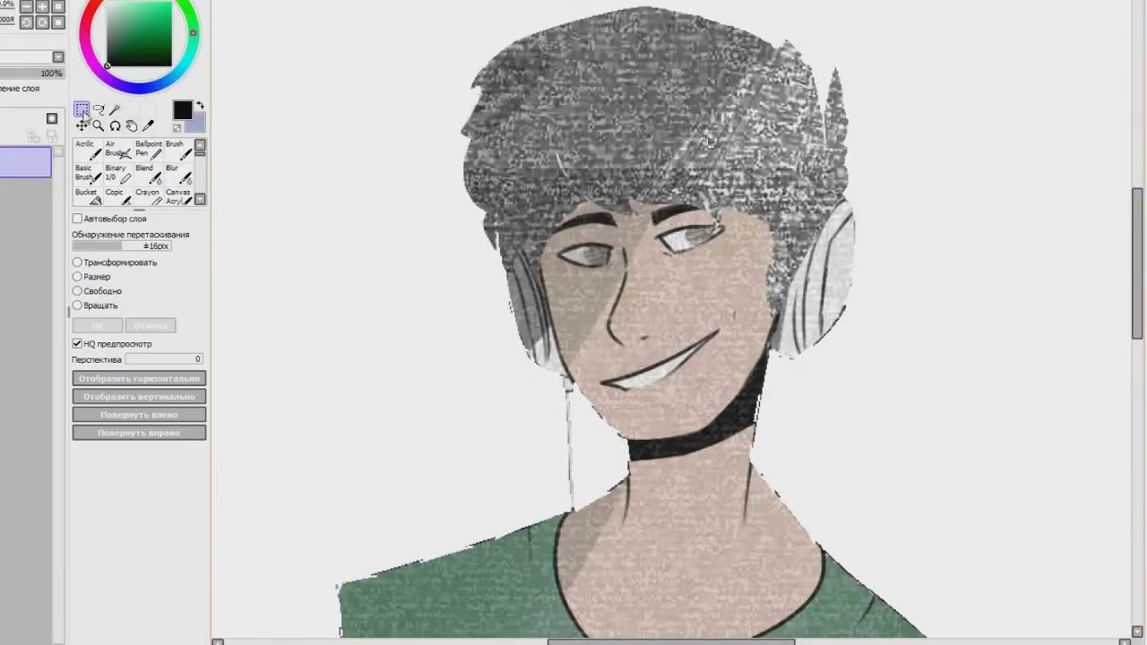
drag(714, 273, 542, 301)
click(764, 310)
drag(665, 281, 627, 286)
click(688, 411)
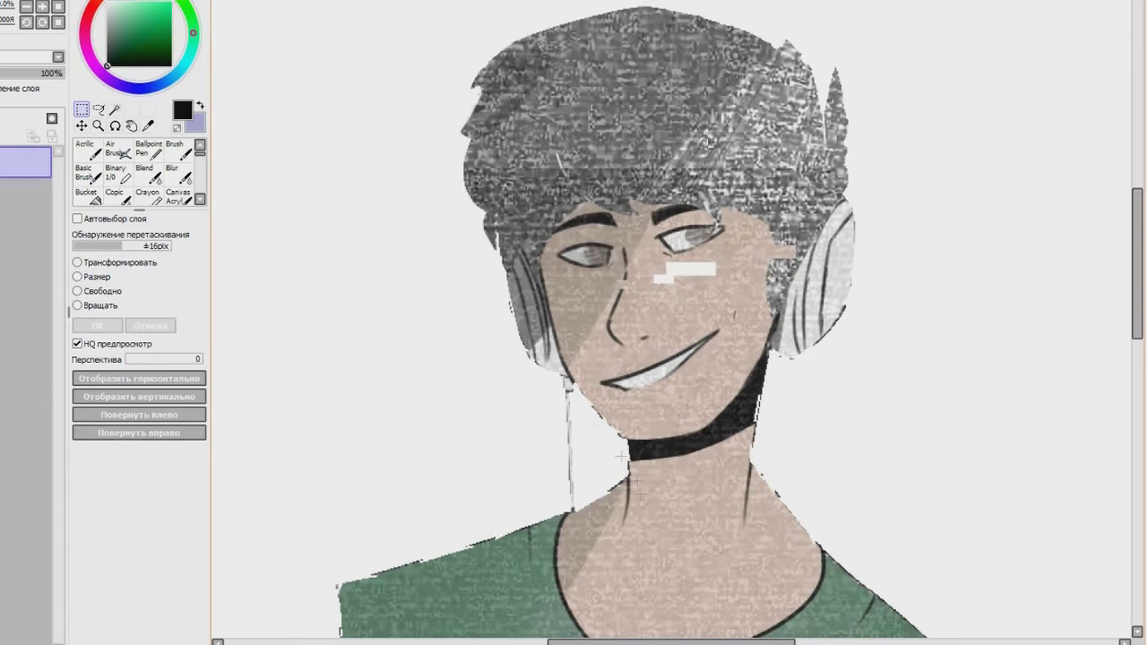
click(640, 464)
drag(862, 305, 863, 307)
drag(835, 301, 846, 297)
click(853, 344)
Shift thin rectangular strips of the hair at its left edge, right edge and middle for a glitch effect.
drag(474, 82, 527, 93)
drag(506, 88, 488, 84)
click(556, 99)
drag(788, 68, 824, 83)
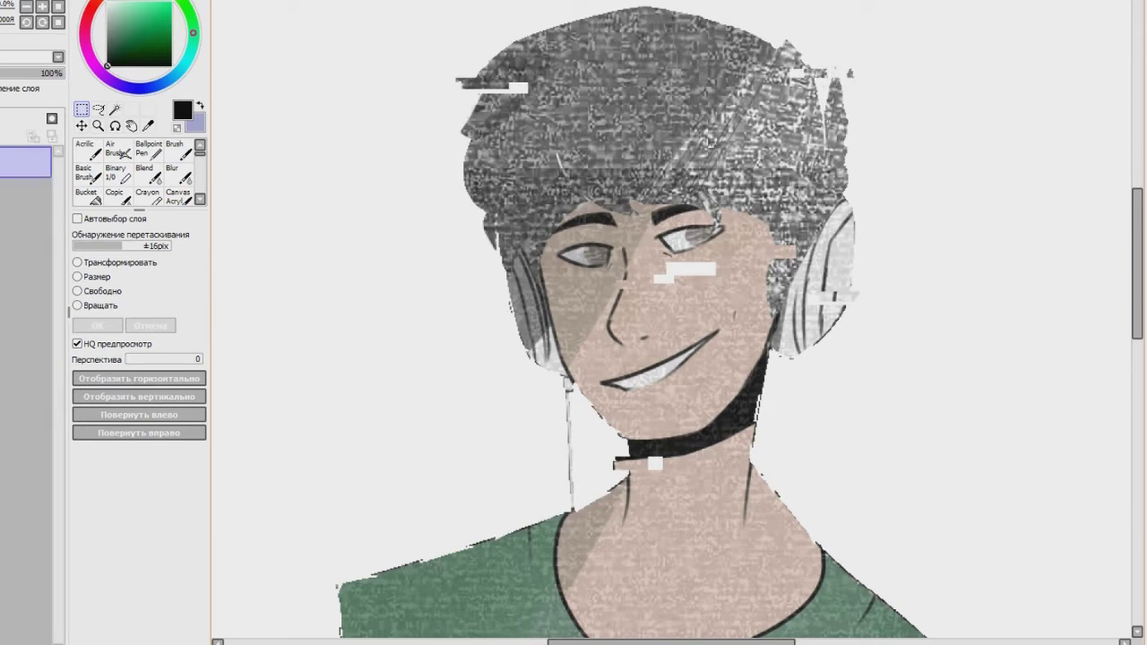
drag(652, 124, 617, 128)
drag(511, 173, 512, 183)
drag(502, 182, 488, 187)
key(ctrl+d)
Offset thin rectangular strips on the left ear cup, the left shoulder and the right side of the shirt.
drag(556, 286, 559, 288)
scroll(331, 377, down, 5)
drag(378, 378, 379, 384)
key(ctrl+d)
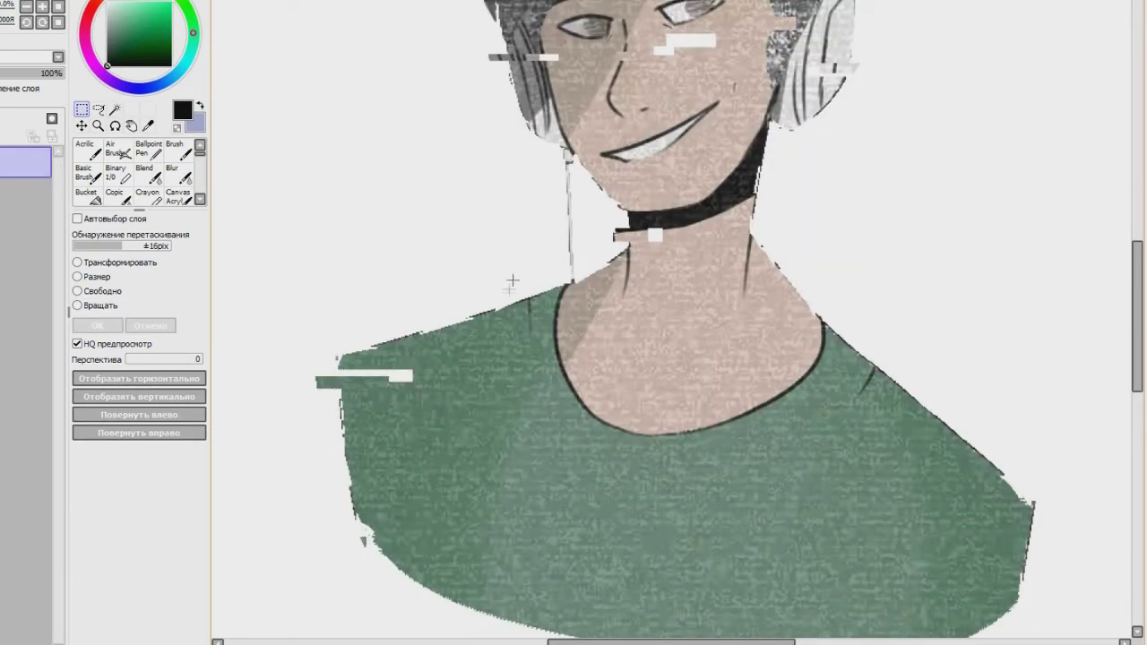
drag(504, 295, 571, 308)
drag(557, 306, 538, 300)
drag(835, 505, 936, 514)
drag(922, 513, 944, 504)
key(ctrl+d)
drag(1000, 552, 1066, 570)
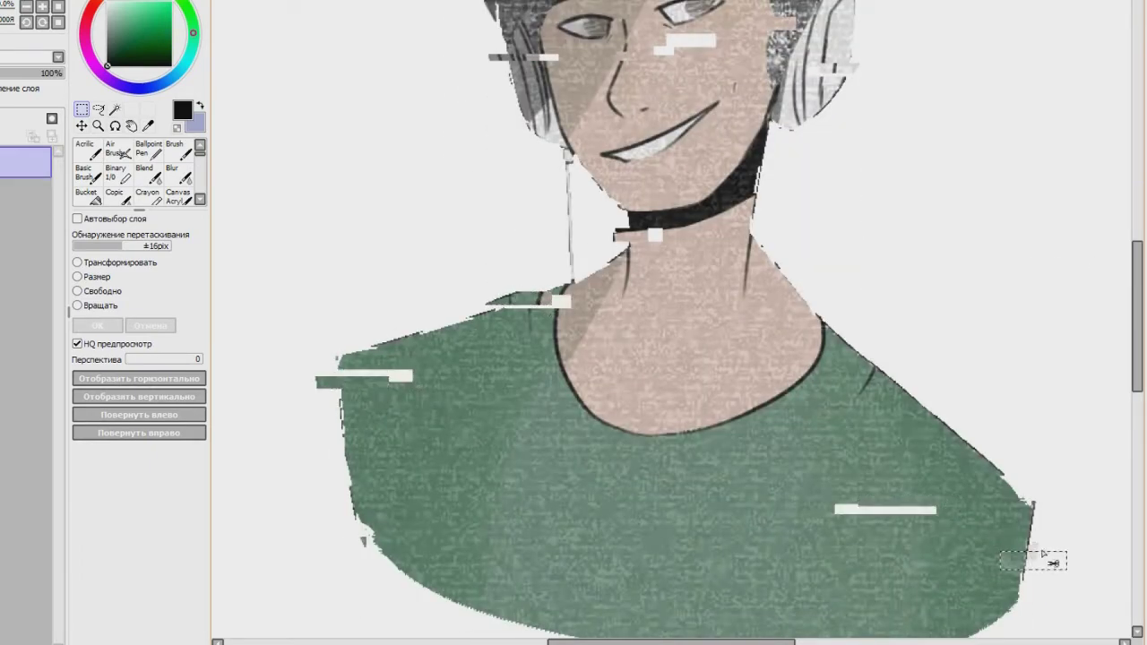
Try adding more shifted glitch strips along the shirt's lower edge, its middle and the neckline.
drag(1136, 382, 1136, 398)
drag(374, 492, 463, 512)
drag(450, 510, 432, 517)
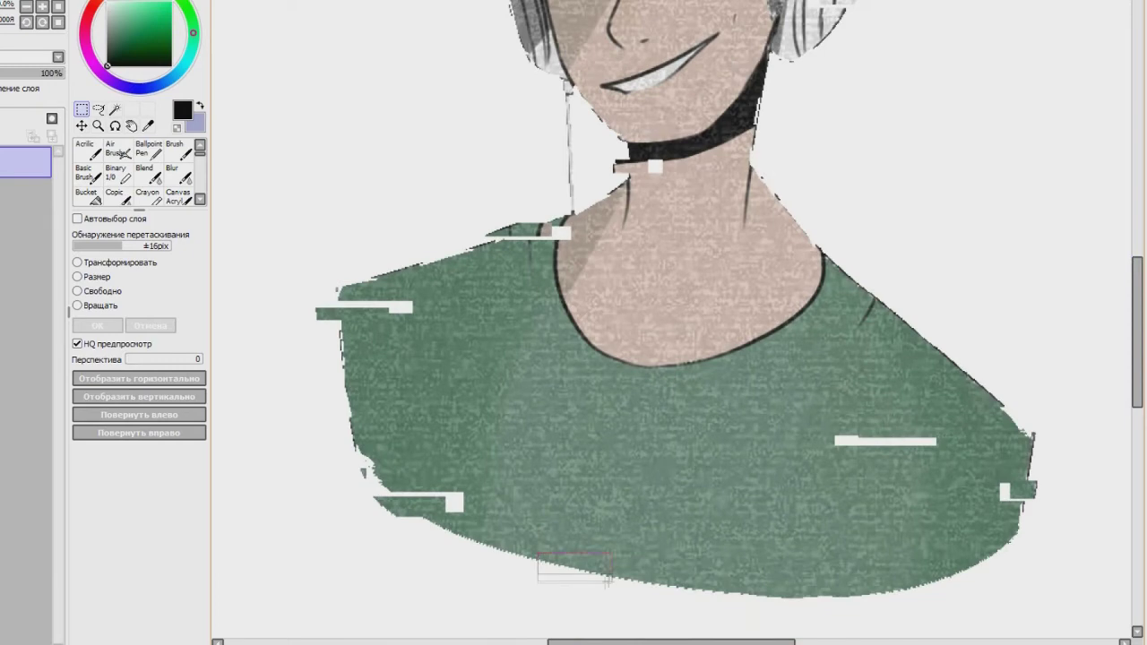
drag(607, 582, 613, 574)
drag(603, 571, 587, 578)
key(ctrl+d)
drag(718, 527, 763, 541)
drag(749, 538, 749, 560)
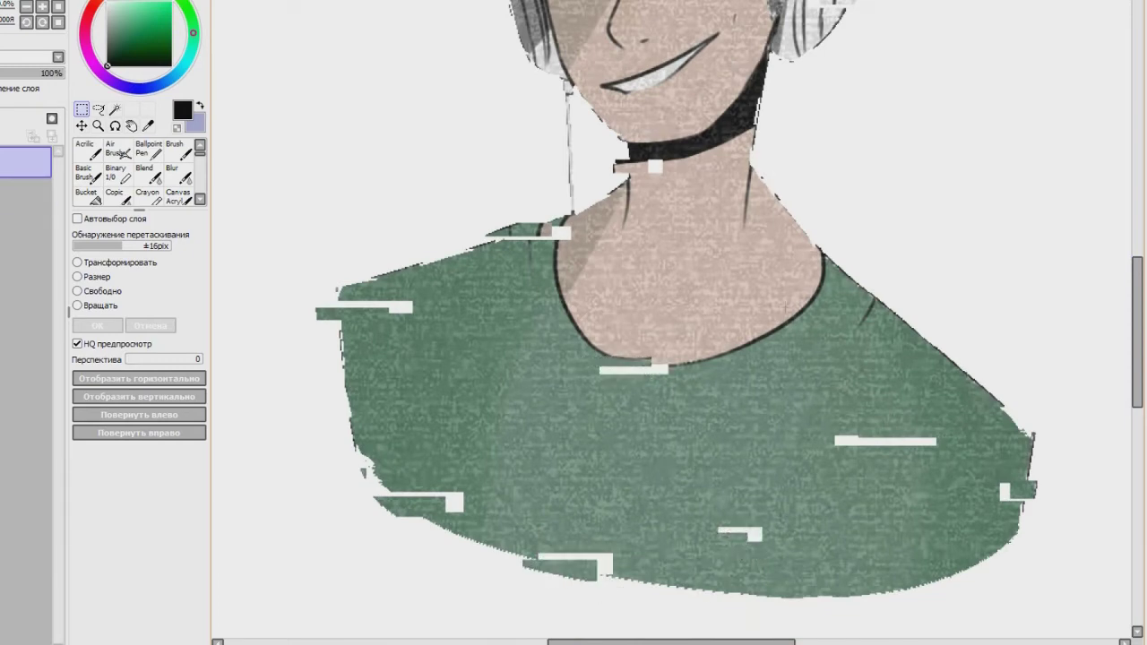
scroll(848, 254, up, 5)
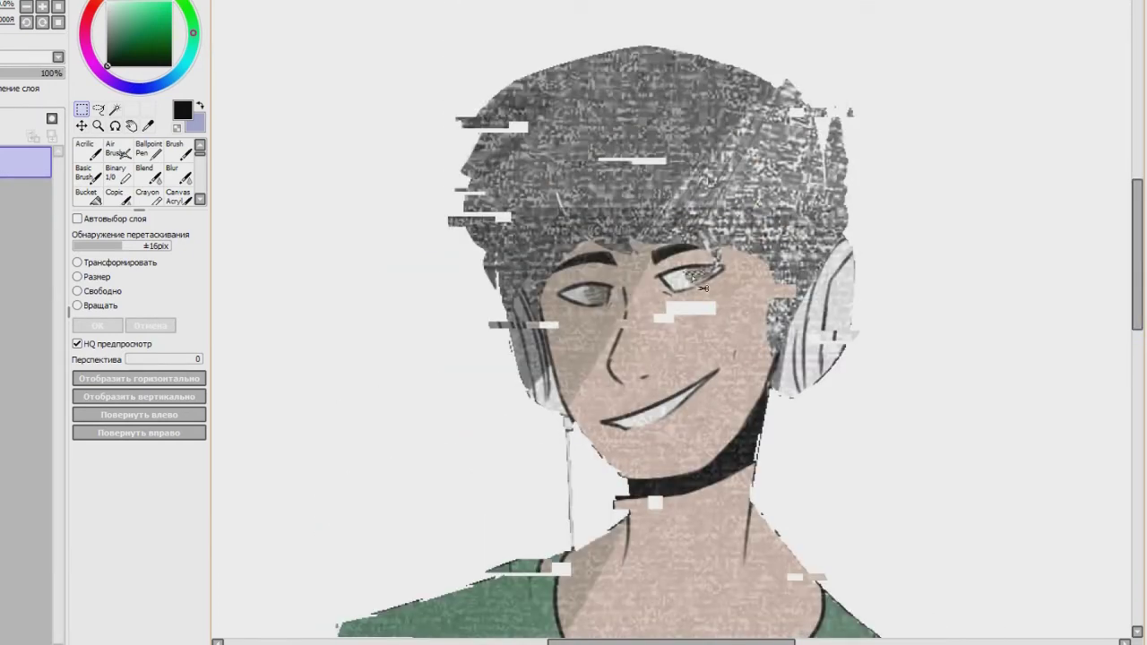
scroll(483, 63, down, 3)
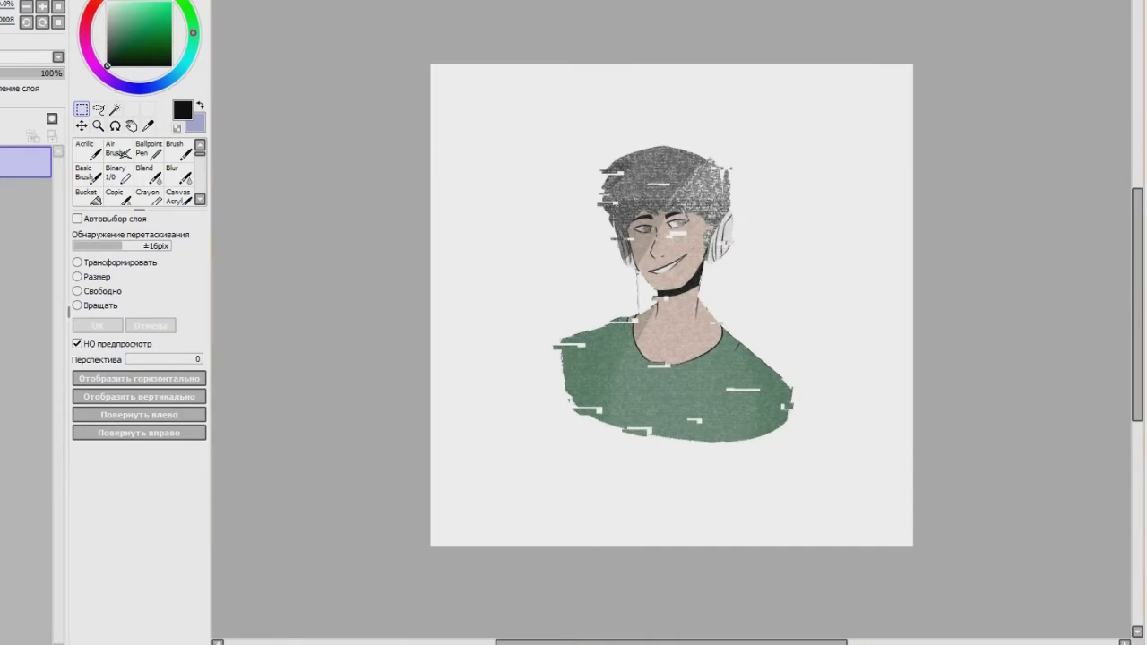
Undo the latest glitch strips on the lower shirt and around the neckline.
key(ctrl+z)
key(ctrl+z)
key(ctrl+z)
key(ctrl+z)
key(ctrl+z)
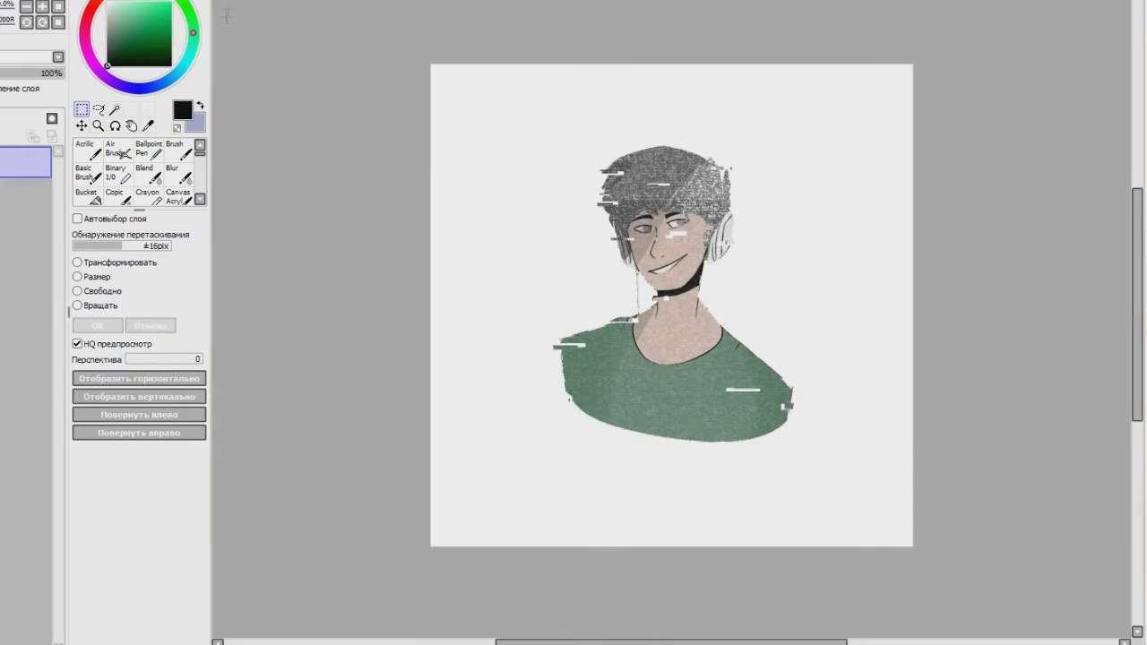
Try fading the shirt's lower-left edge with the eraser at size 100 and density 42.
click(118, 175)
click(158, 461)
click(161, 269)
drag(528, 395, 587, 399)
key(ctrl+z)
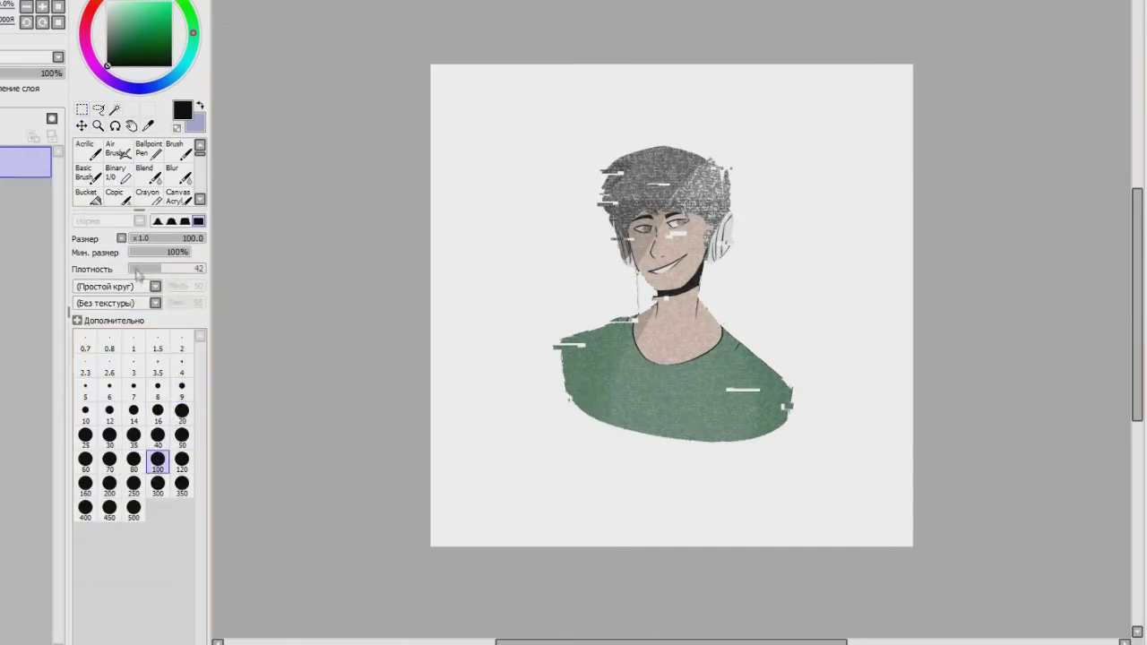
Fade out the lower part of the shirt with the eraser at size 300, using density 7 and density 31.
click(133, 268)
click(158, 485)
mouse_move(627, 479)
mouse_down()
mouse_move(779, 484)
mouse_move(609, 496)
mouse_up()
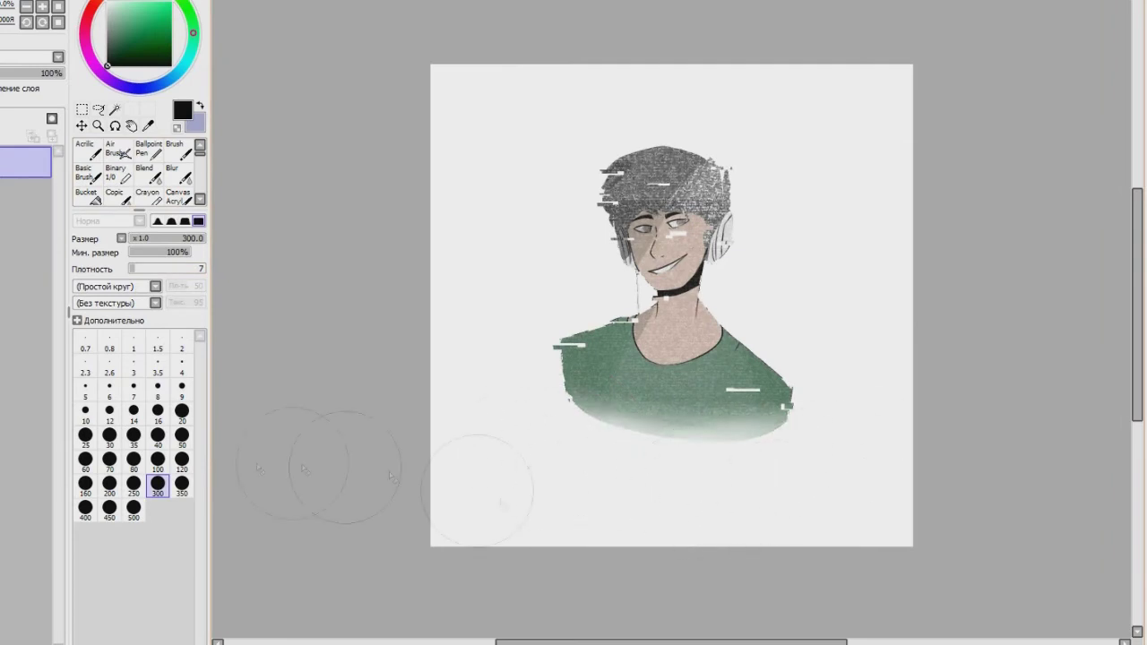
click(158, 434)
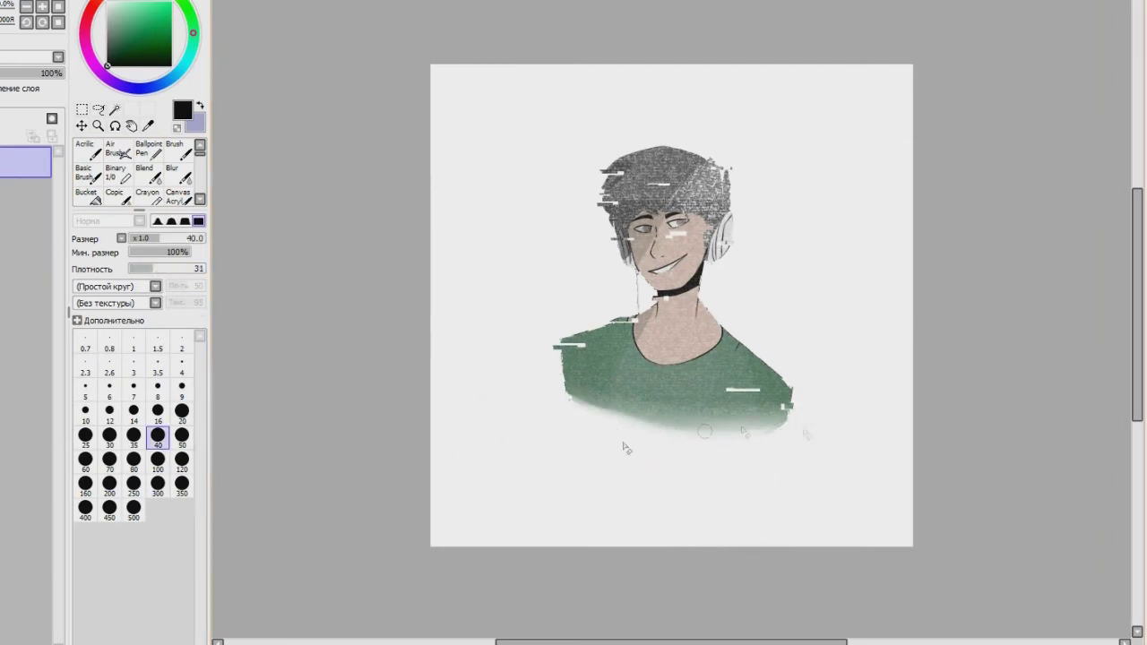
click(158, 483)
drag(627, 430, 708, 423)
drag(582, 406, 783, 401)
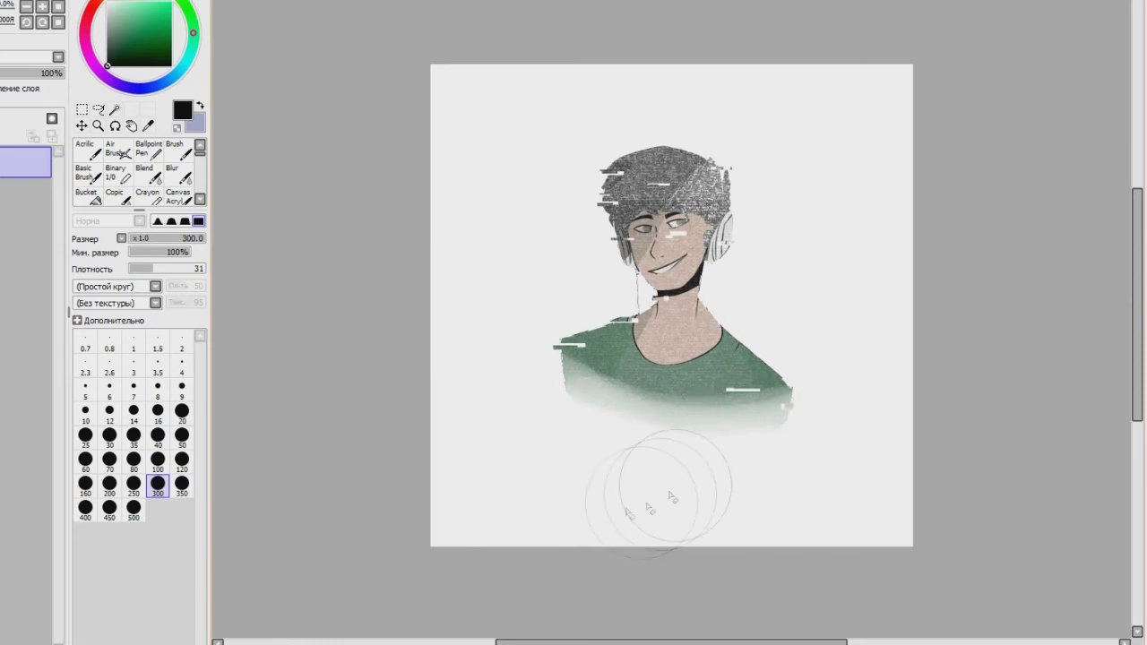
Draw a curving light grey headphone cable from the left shoulder on a new layer below the portrait, using the Ballpoint Pen at size 10.
scroll(614, 510, up, 2)
click(1, 119)
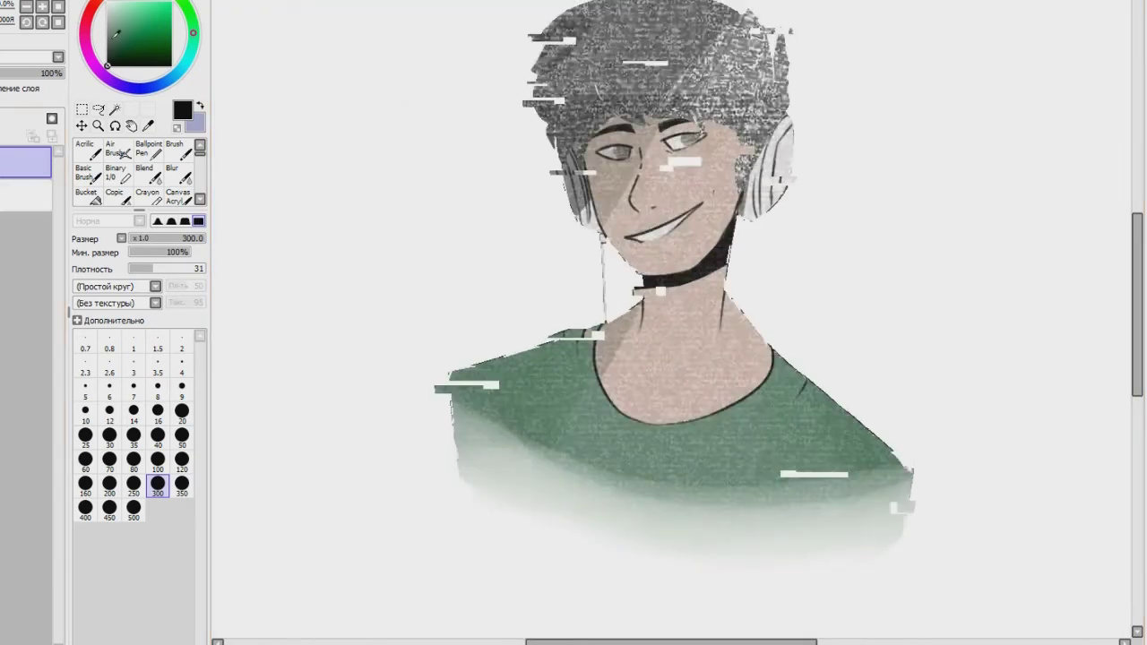
click(148, 126)
click(148, 150)
click(85, 497)
click(25, 194)
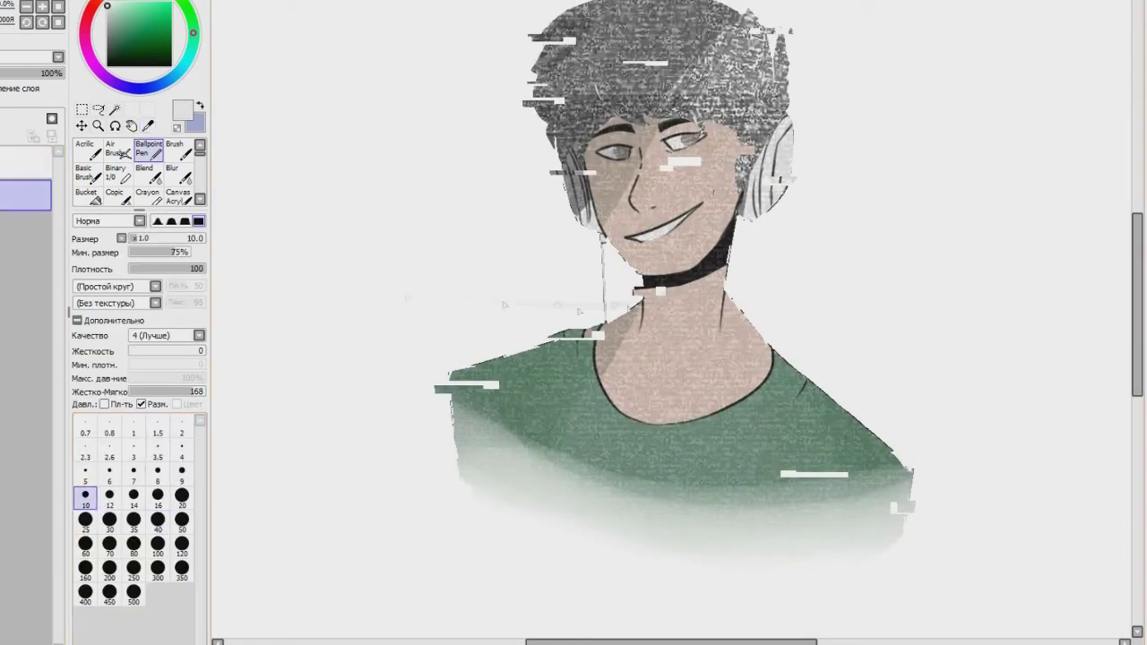
drag(450, 393, 401, 555)
drag(1136, 351, 1136, 403)
drag(401, 369, 813, 448)
Draw the plug's tip in darker grey at size 4 on a new layer under the cable, and merge it with the cable layer.
click(107, 18)
click(182, 450)
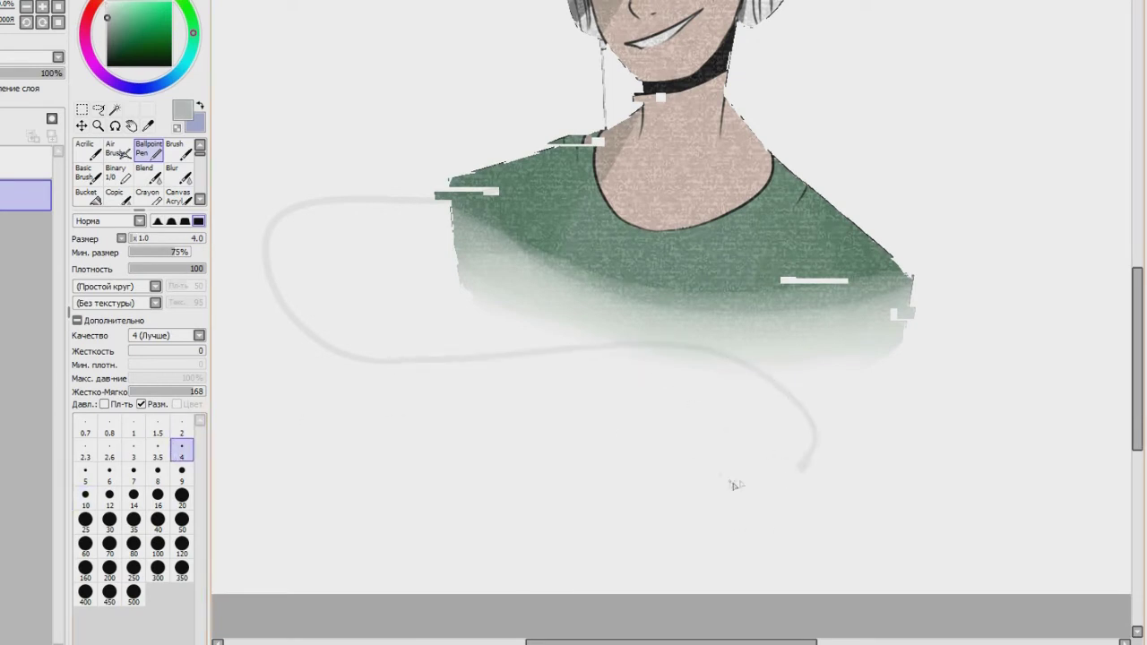
click(3, 118)
drag(27, 196, 27, 233)
scroll(671, 323, up, 2)
drag(1136, 359, 1136, 409)
drag(928, 498, 921, 508)
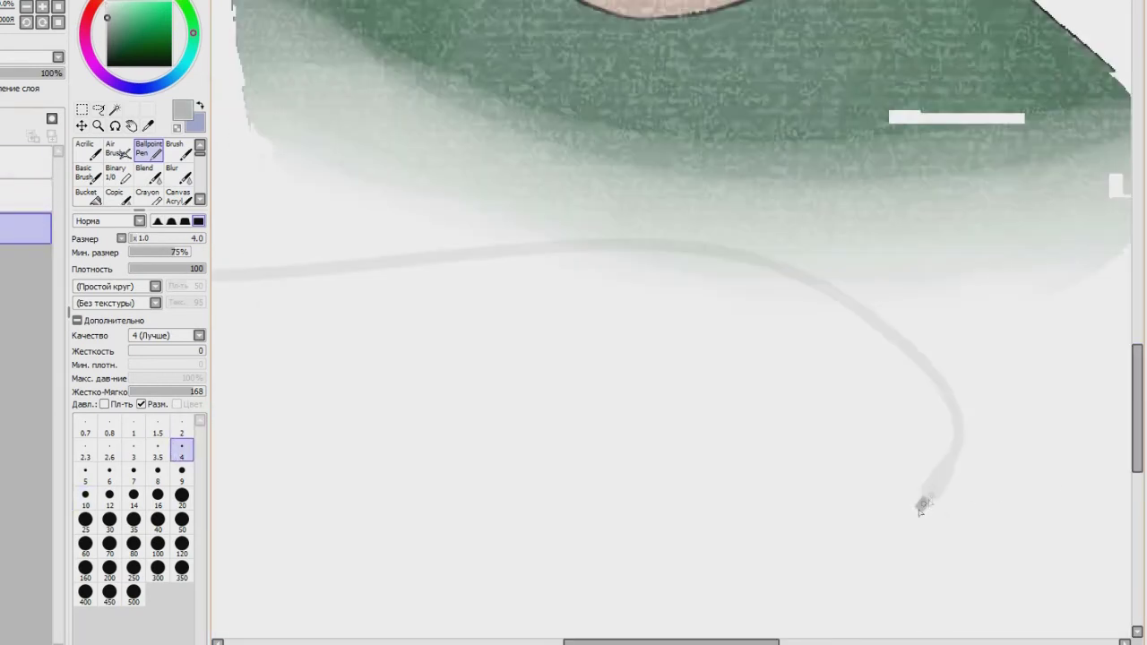
click(27, 195)
key(ctrl+e)
click(107, 7)
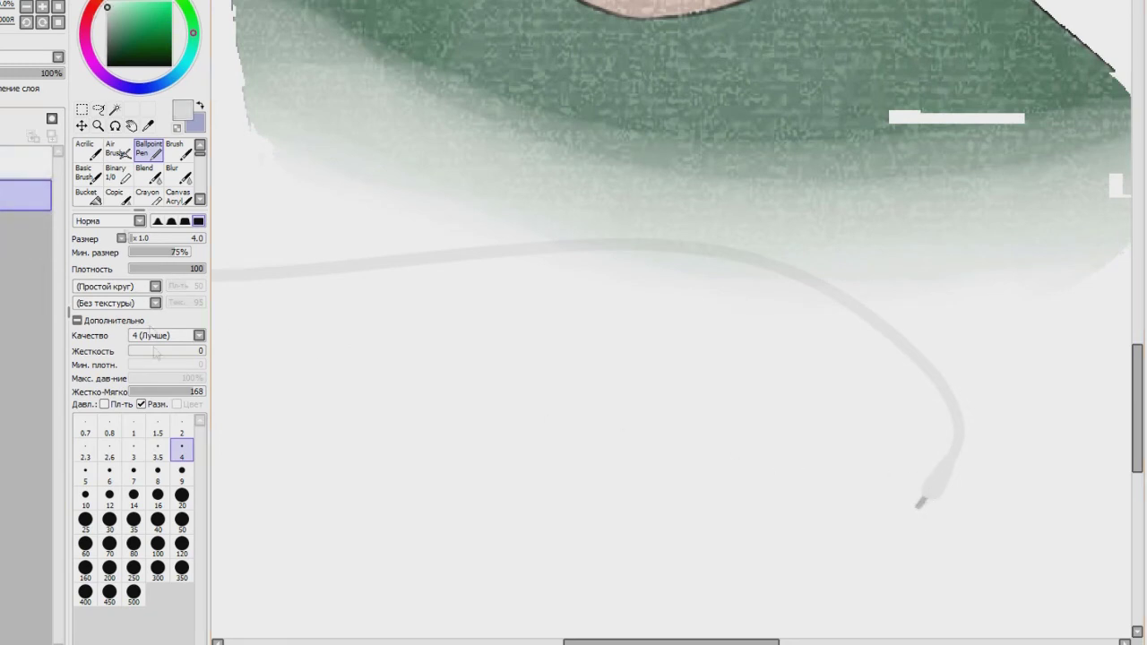
click(134, 427)
key(Home)
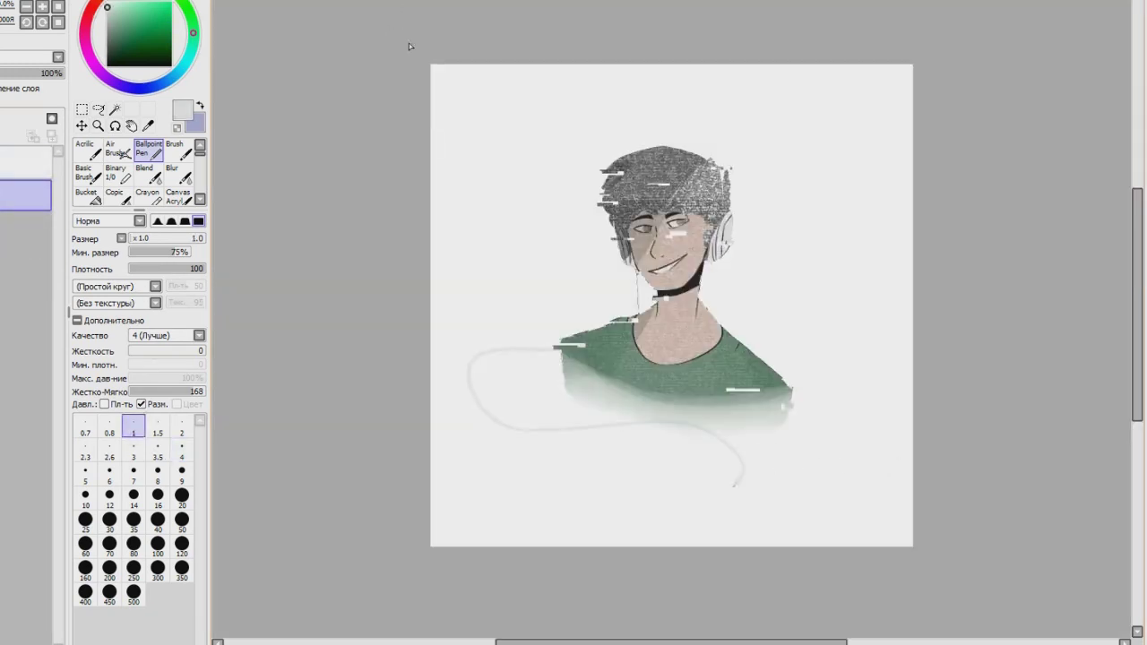
Select the empty area around the cable with the Magic Wand, and try erasing there at size 350 and density 100.
click(114, 108)
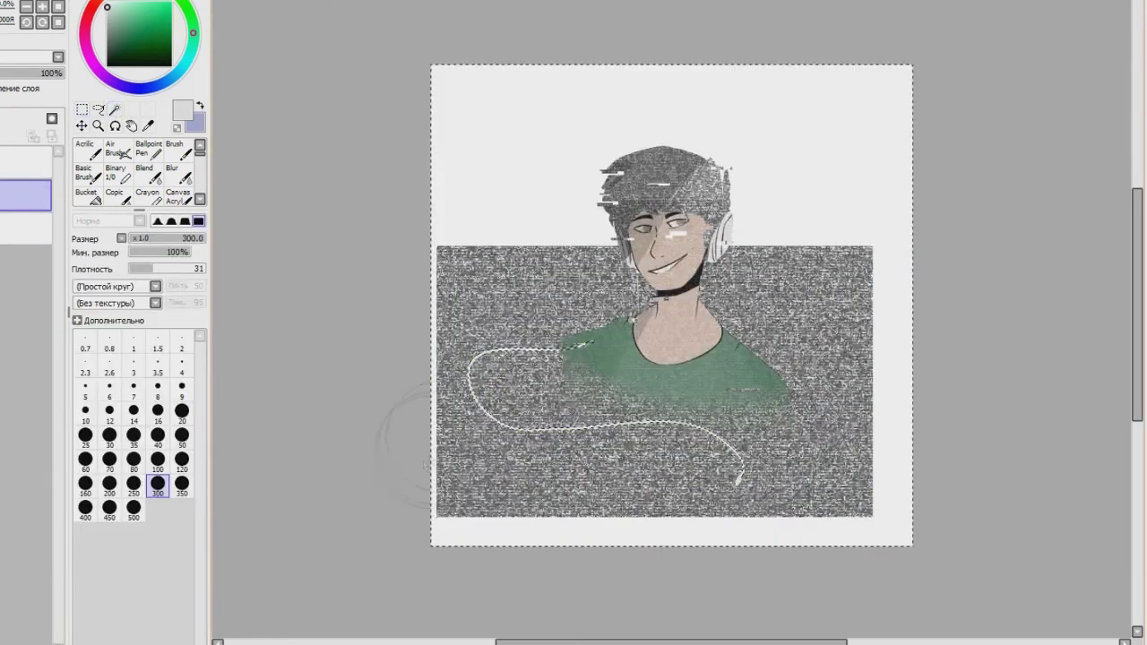
click(158, 366)
drag(183, 269, 379, 253)
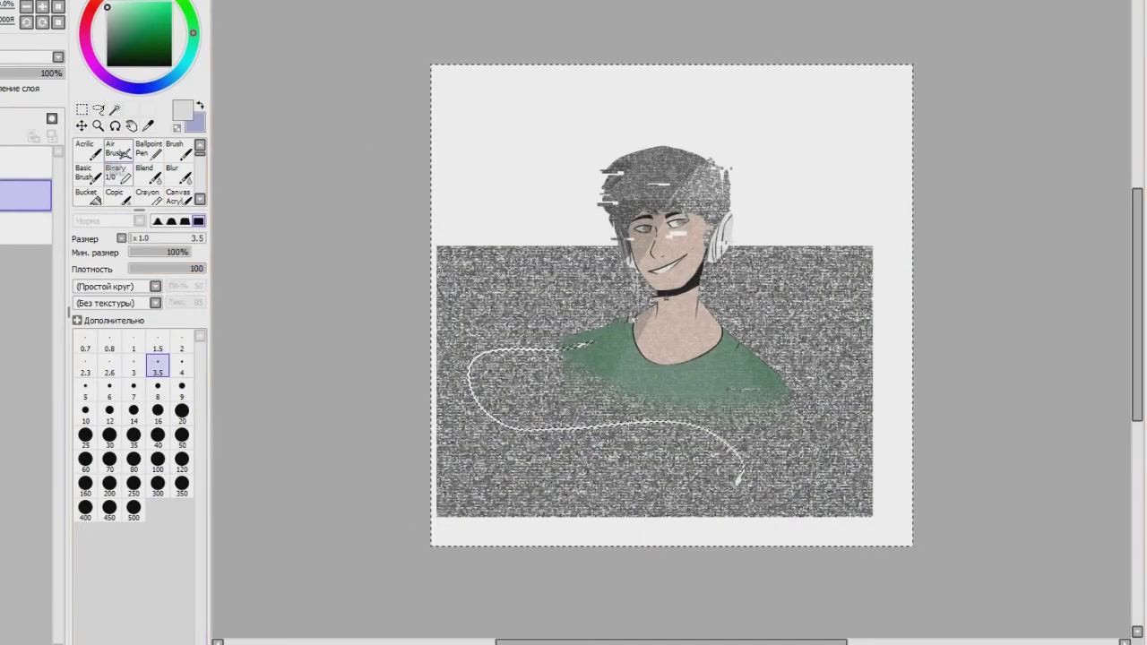
click(182, 486)
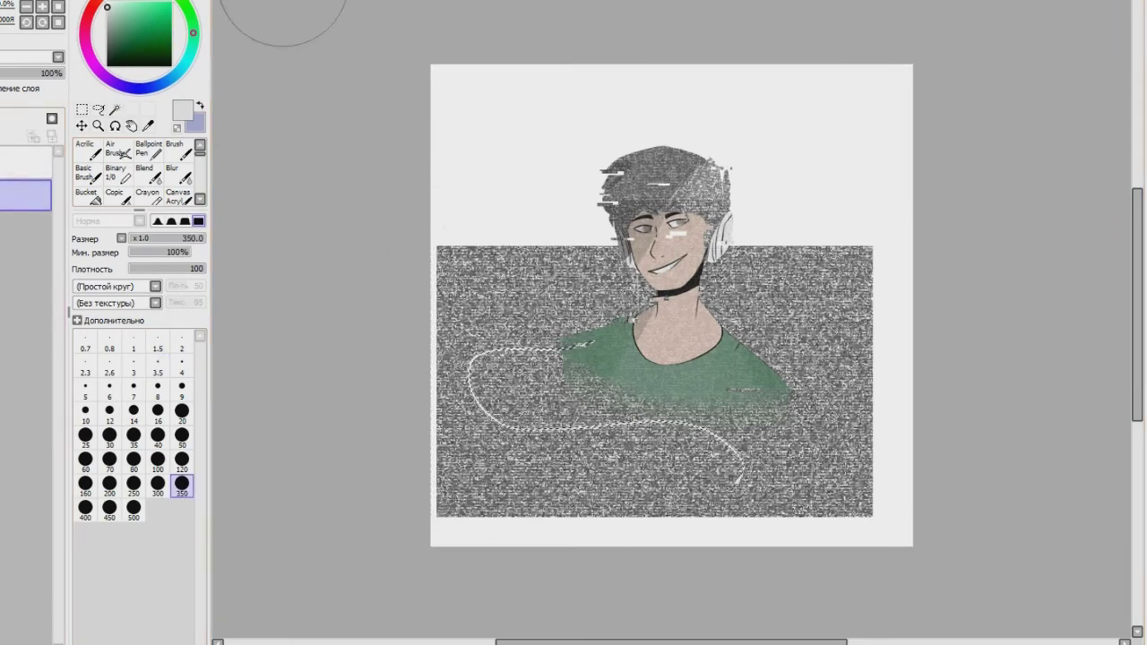
drag(475, 260, 475, 542)
key(ctrl+z)
Lower the cable layer's opacity to 48% and merge it with the noise texture layer below.
scroll(667, 574, up, 3)
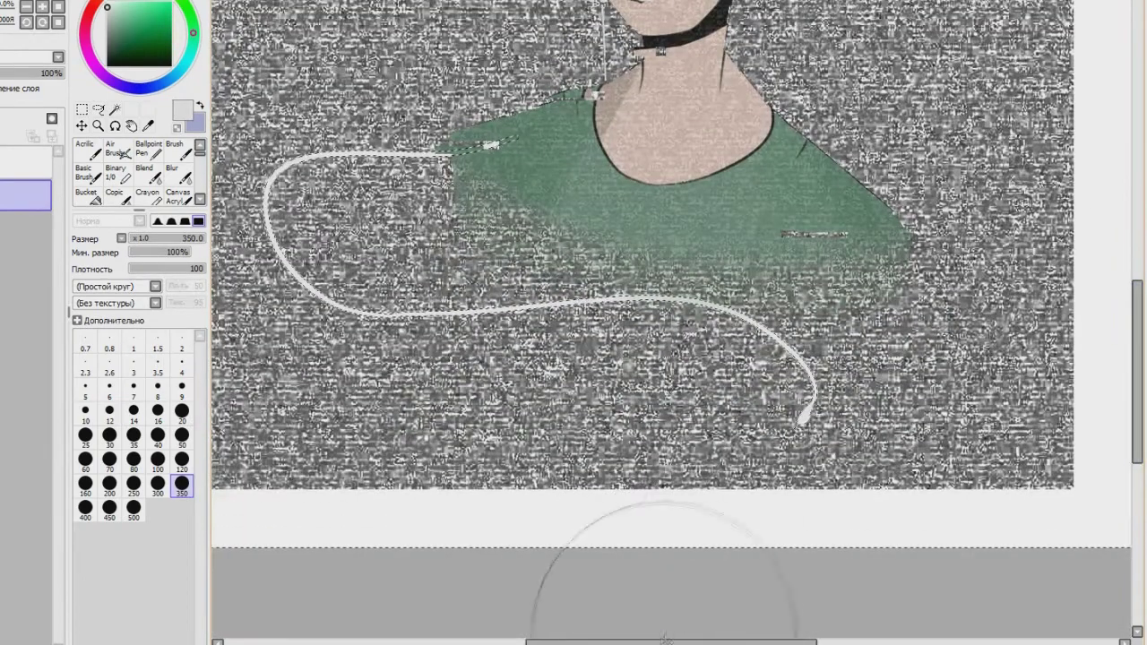
drag(666, 641, 631, 642)
drag(52, 74, 4, 73)
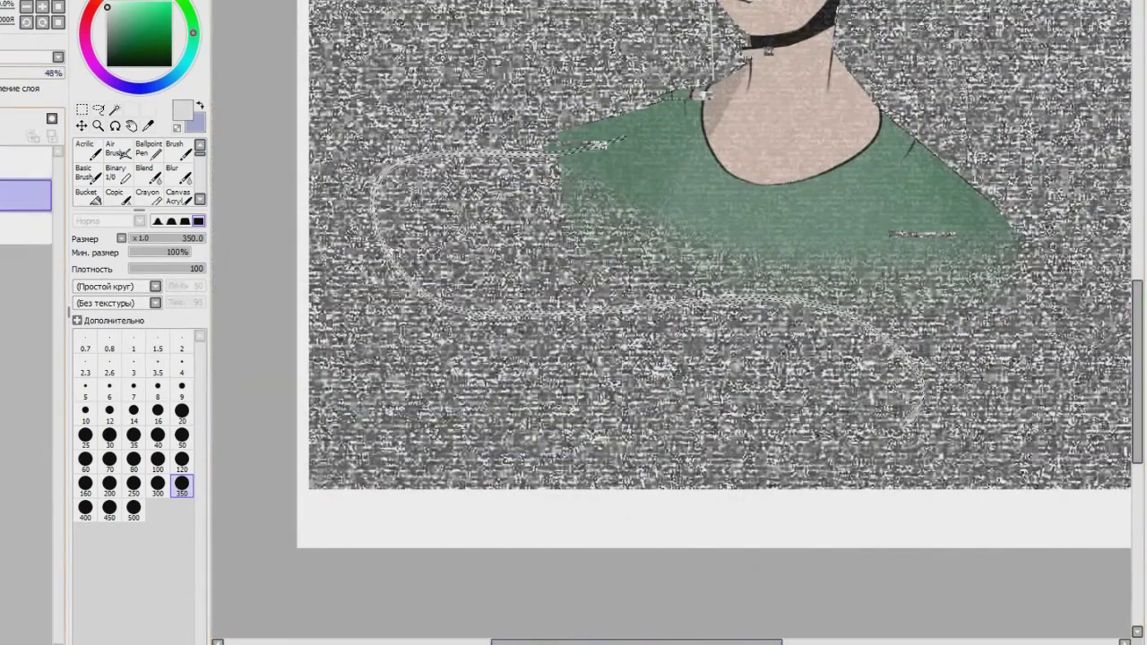
key(ctrl+e)
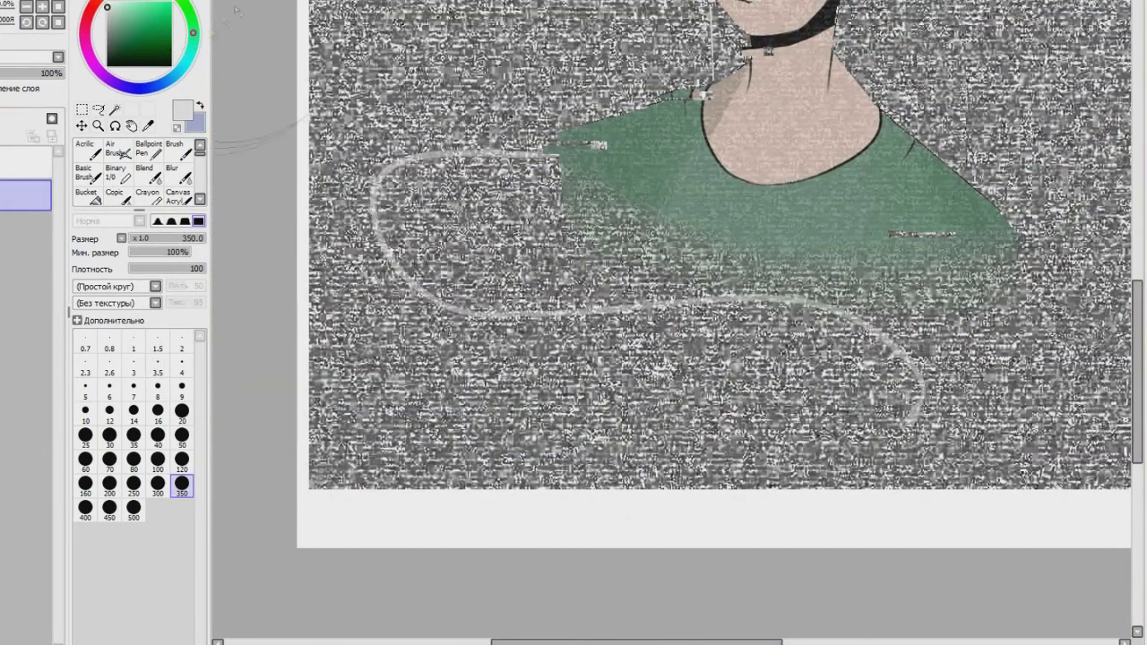
scroll(277, 123, down, 3)
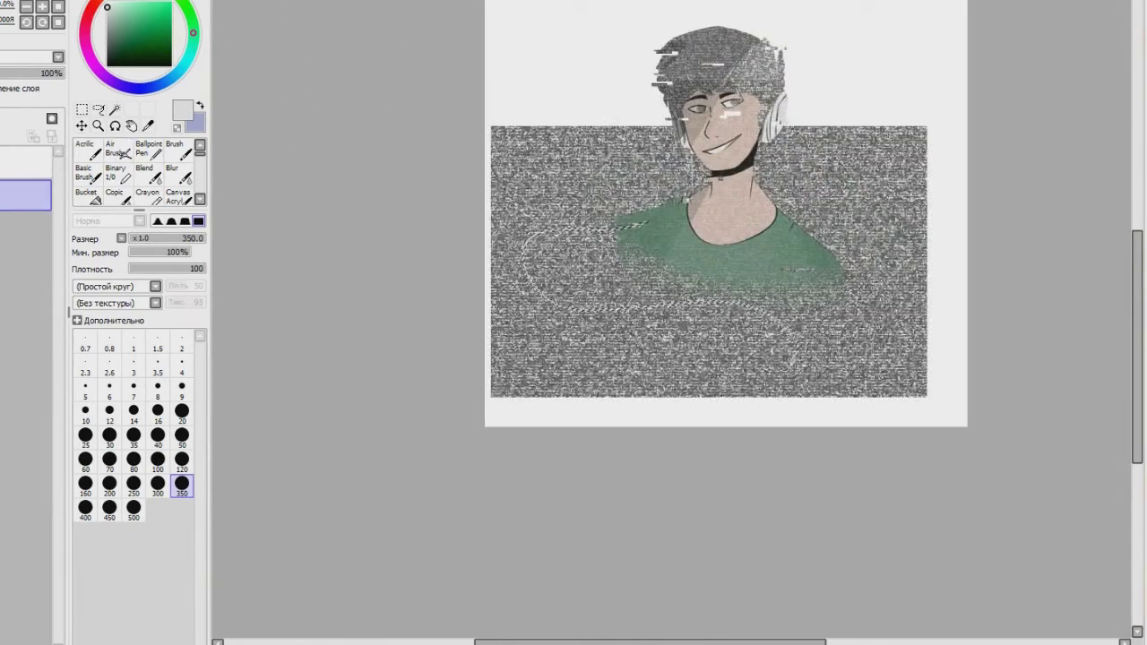
Erase leftover noise around the cable, switching to size 1 for touch-ups, and merge the portrait layer with the cable layer below.
scroll(460, 39, up, 2)
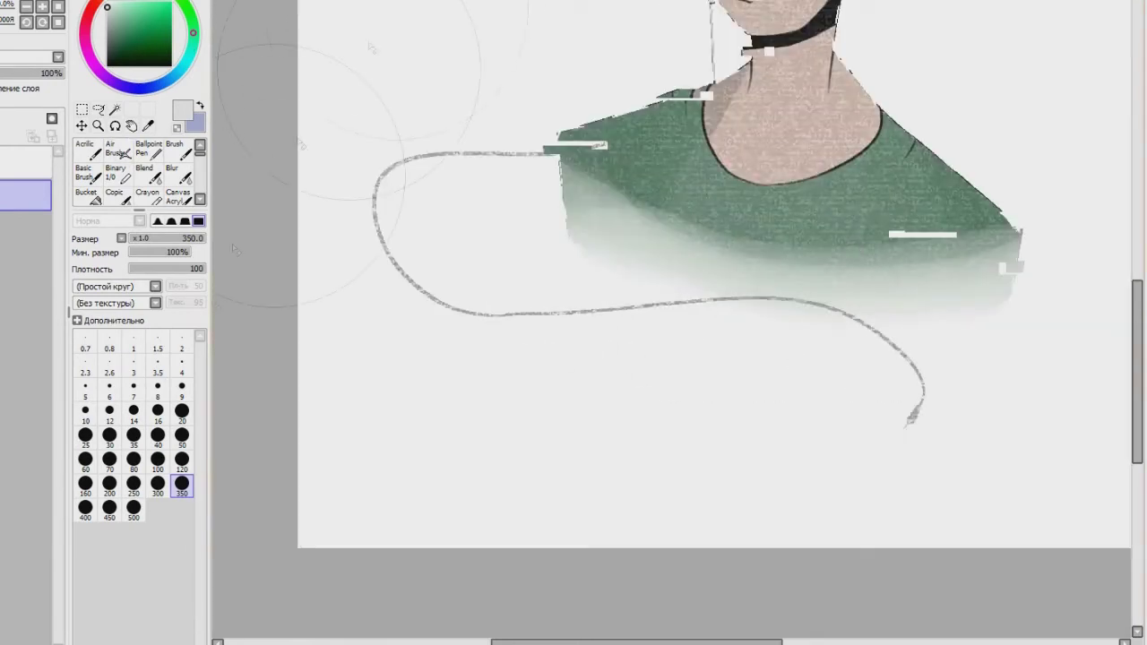
click(109, 365)
scroll(865, 327, down, 3)
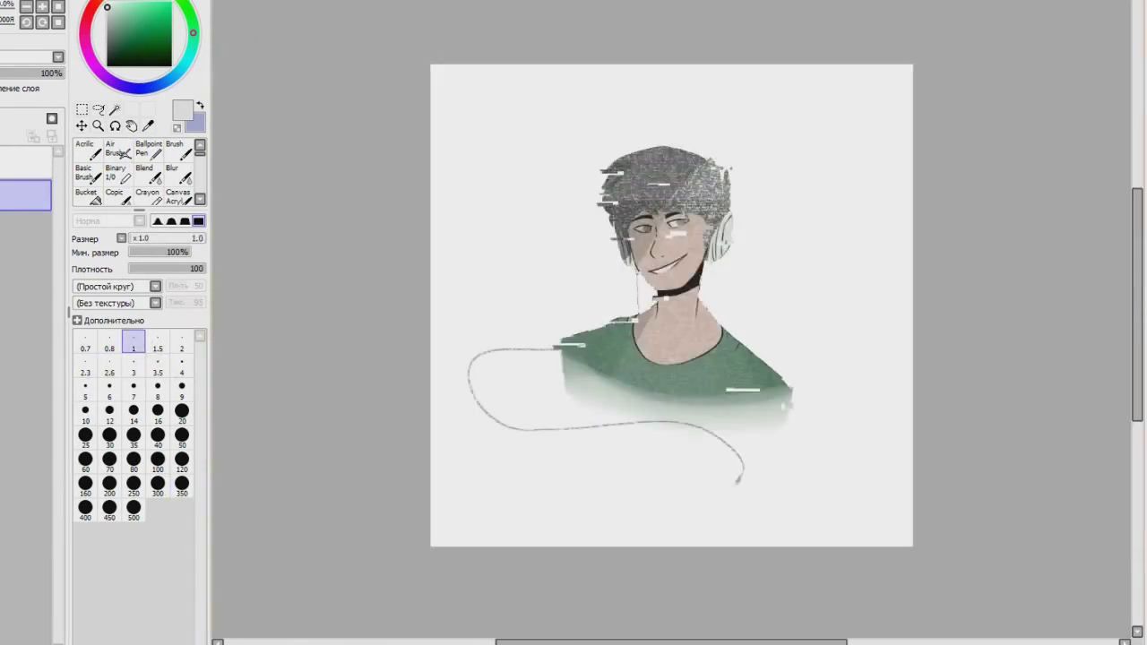
click(27, 161)
key(ctrl+e)
Select the whole portrait with its cable, cut and paste it to recentre it on the canvas, and merge the pasted layer down.
click(82, 109)
drag(431, 95, 909, 538)
key(ctrl+x)
key(ctrl+v)
key(ctrl+e)
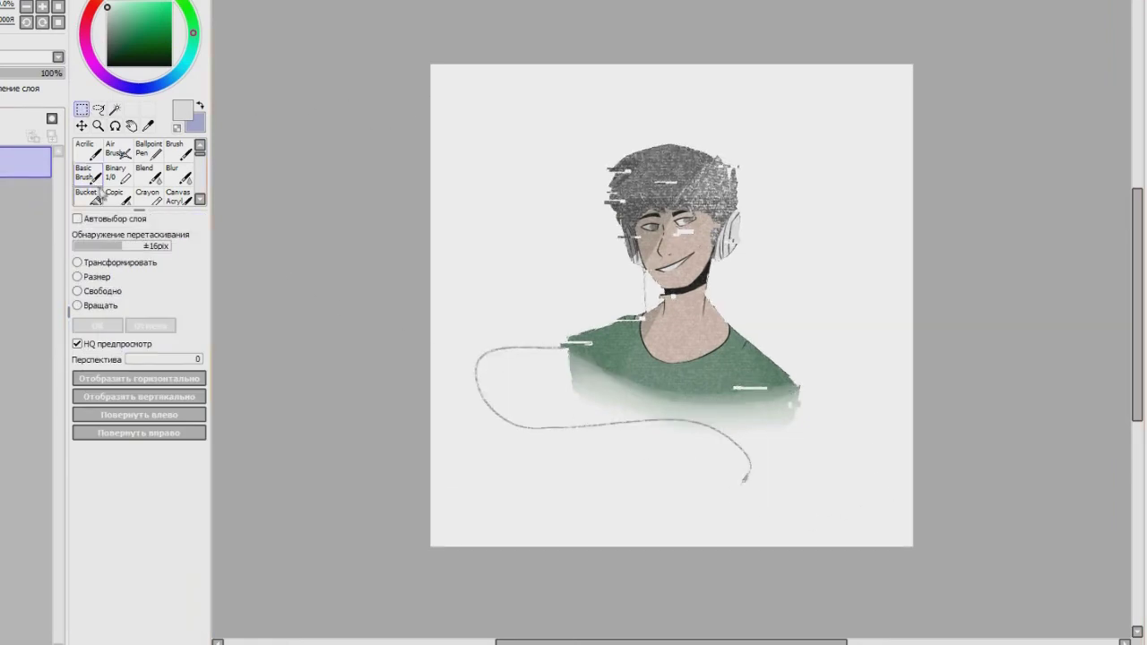
Fill the background layer below the portrait with near-black using the Ballpoint Pen at size 500.
drag(27, 161, 27, 197)
click(149, 150)
click(133, 593)
mouse_move(461, 367)
mouse_down()
mouse_move(681, 477)
mouse_move(660, 95)
mouse_up()
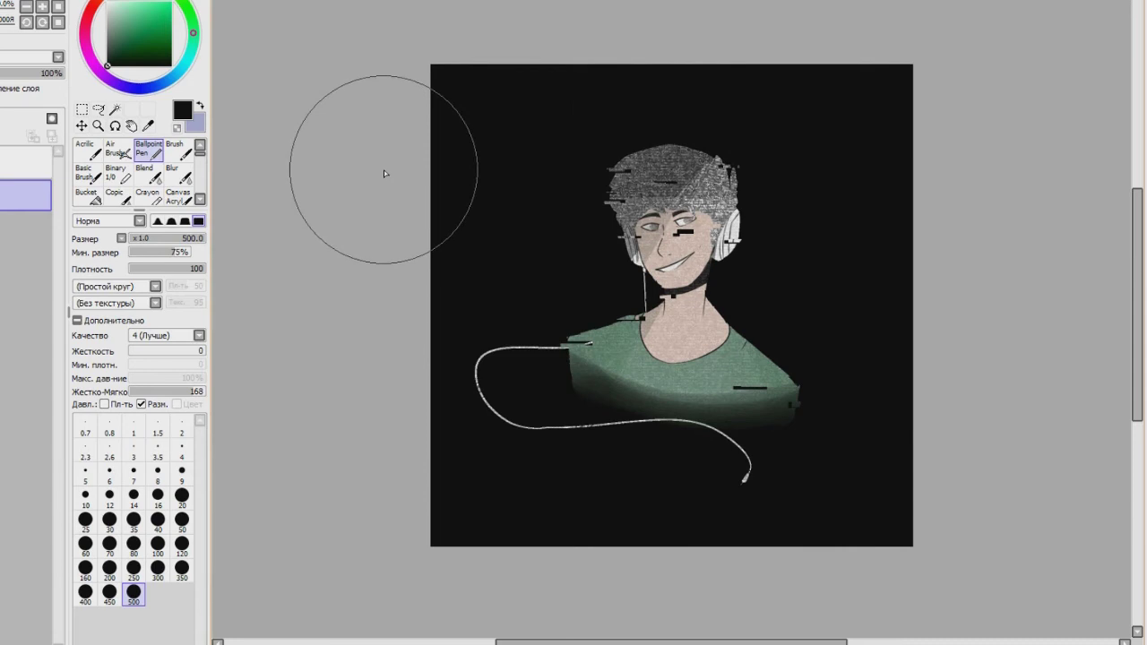
Try tint colours over the portrait on a new layer with another blending mode, painting at size 500 and settling on dark blue.
click(29, 165)
drag(26, 73, 36, 73)
click(2, 118)
click(57, 57)
click(7, 93)
click(138, 47)
drag(591, 269, 744, 340)
click(85, 28)
drag(627, 206, 762, 376)
click(131, 0)
mouse_move(654, 179)
mouse_down()
mouse_move(609, 354)
mouse_move(762, 362)
mouse_up()
click(117, 1)
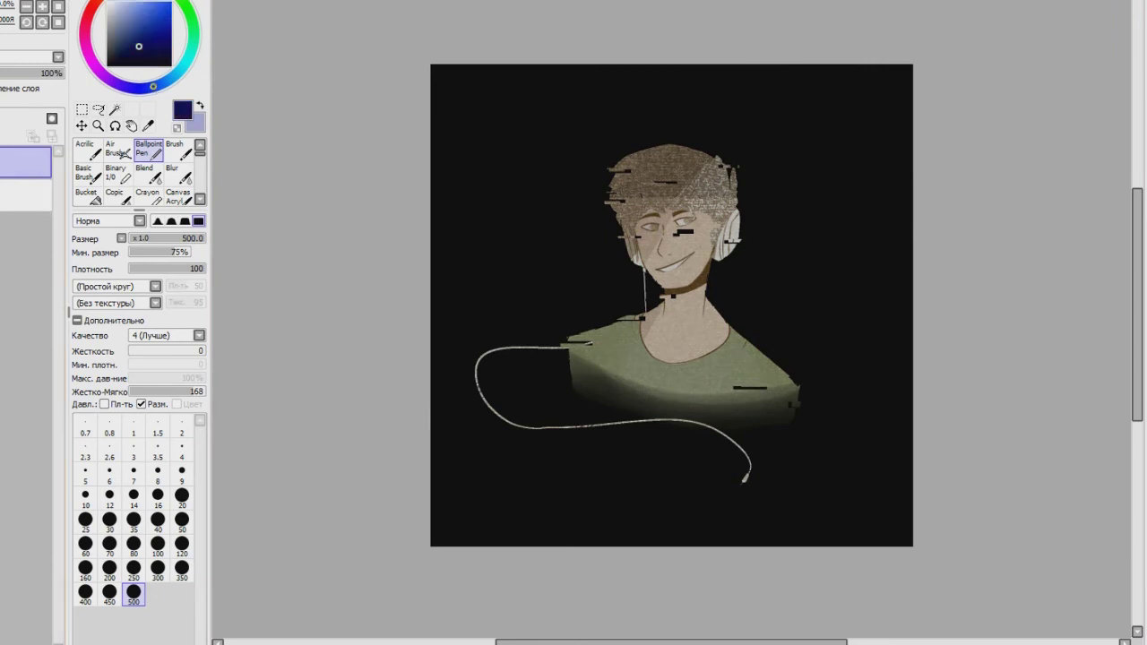
Airbrush near-white touches in Multiply mode at density 23 on a new layer, using sizes 4 and 40, and merge it down.
click(118, 149)
click(108, 3)
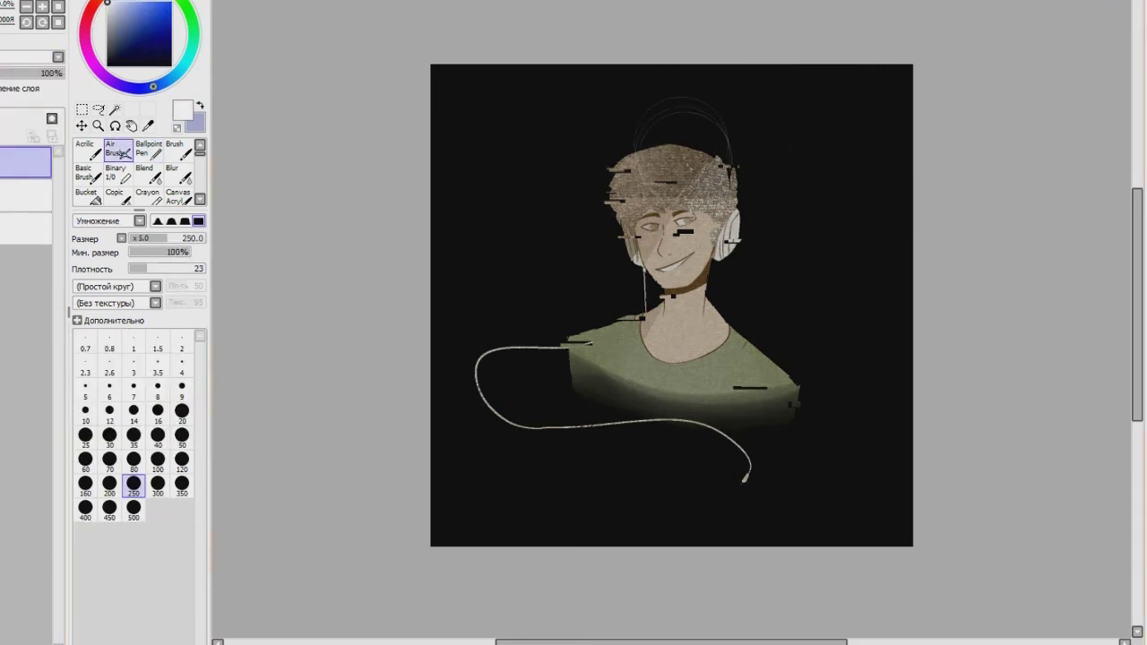
click(158, 389)
scroll(647, 153, up, 2)
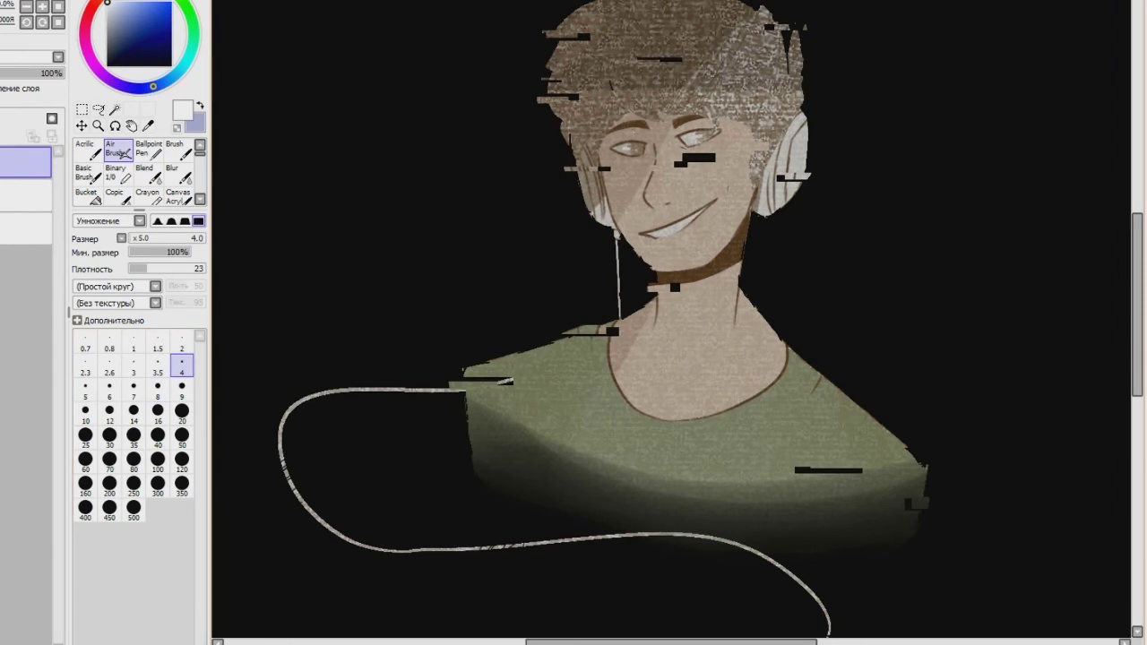
key(ctrl+minus)
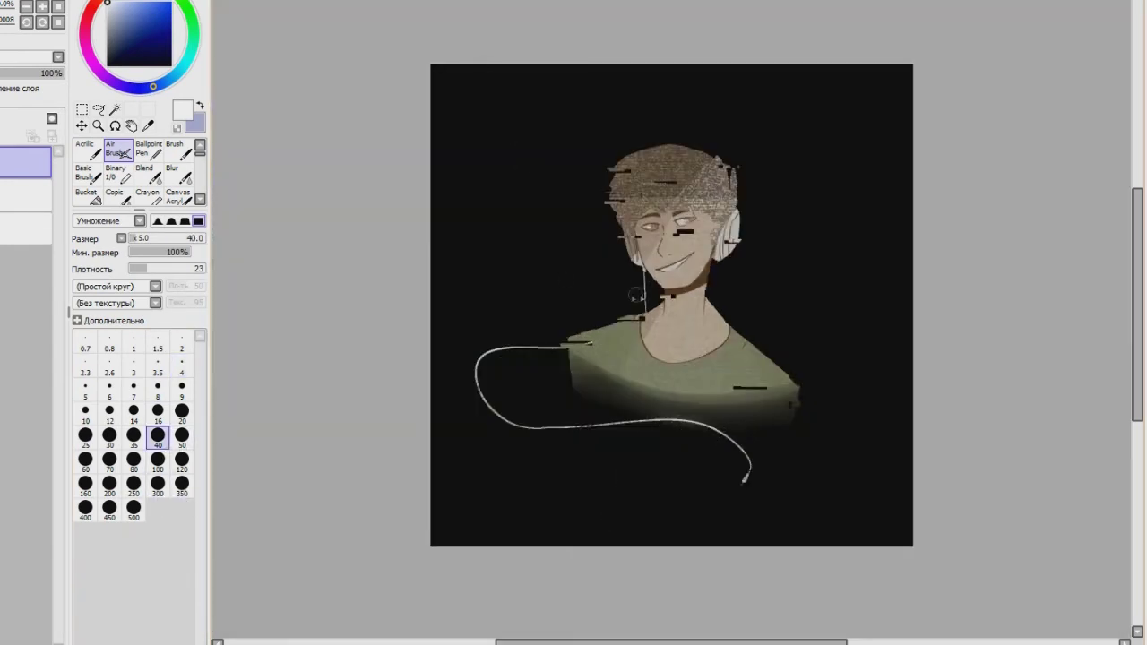
key(ctrl+e)
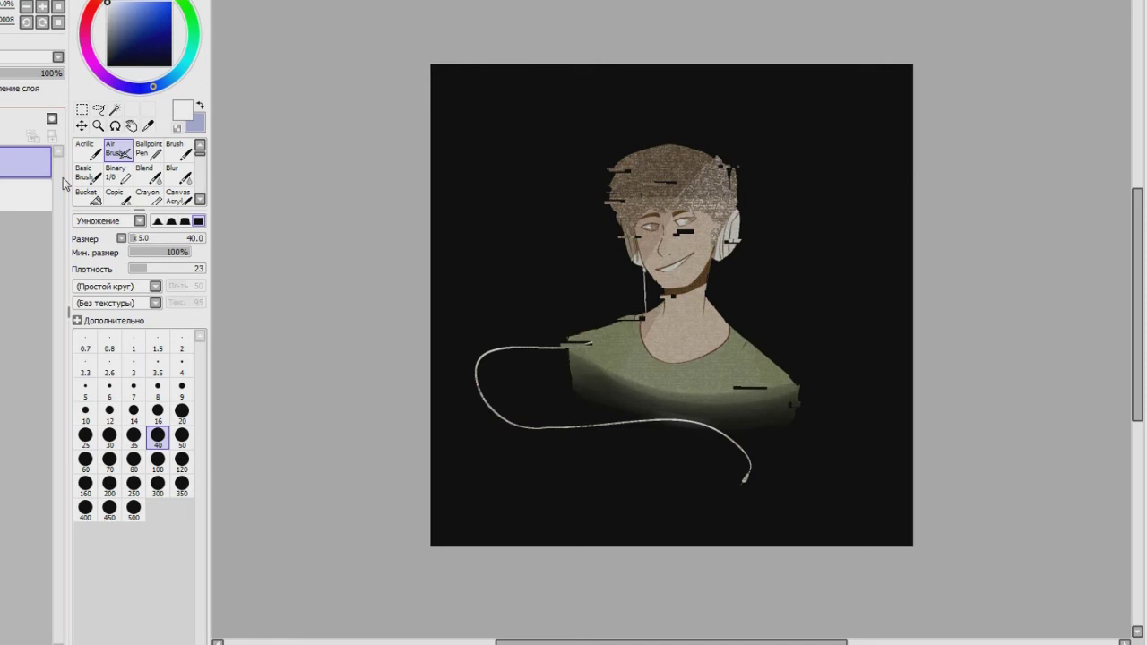
Touch up the artwork with the near-black Ballpoint Pen at size 500 and the Eraser at size 9 and density 19.
click(109, 66)
click(146, 174)
click(149, 151)
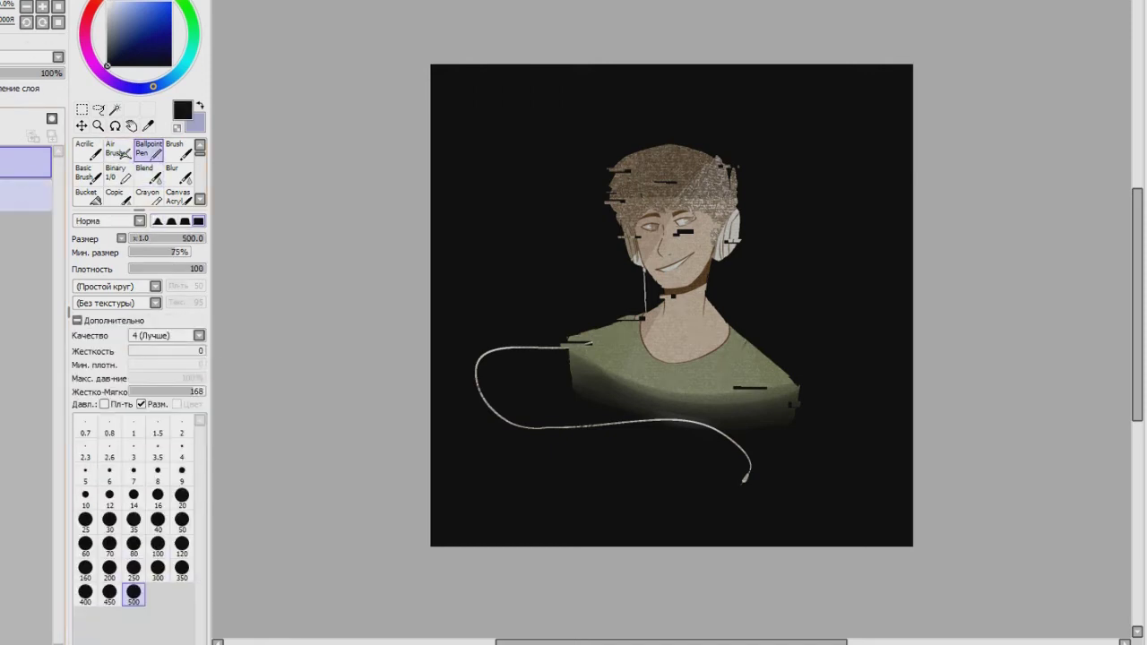
key(e)
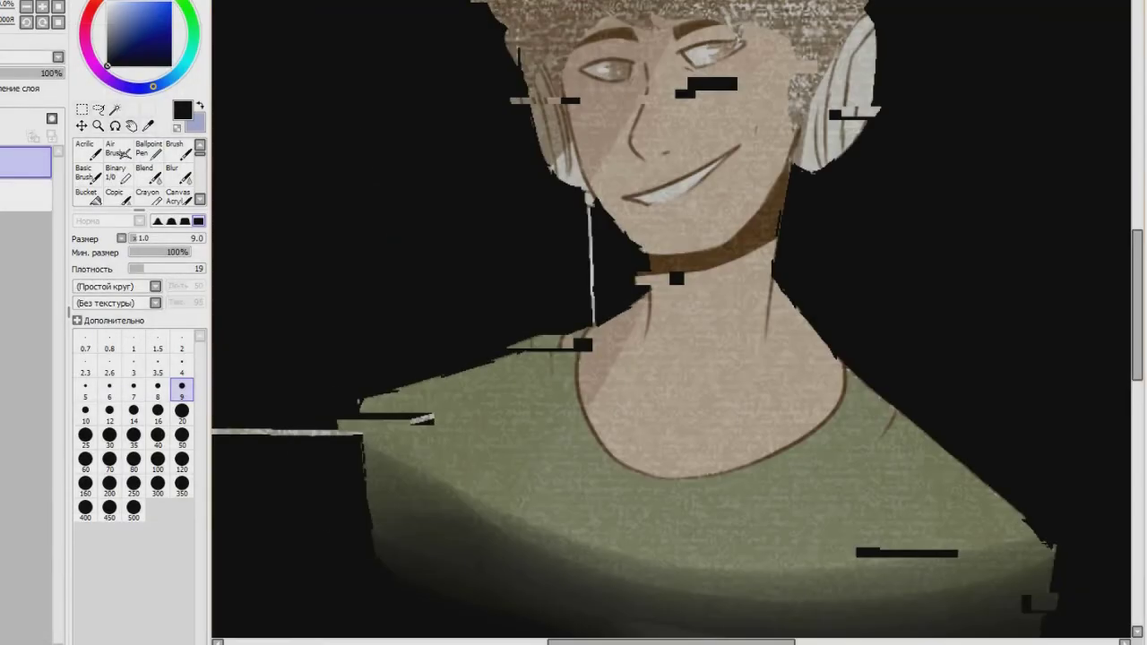
Handwrite "Windy .exe" in white above and inside the cable's loop on a new layer, using the Ballpoint Pen at size 12.
mouse_move(354, 351)
mouse_down()
mouse_move(403, 352)
mouse_move(417, 419)
mouse_move(452, 415)
mouse_move(487, 365)
mouse_move(543, 395)
mouse_up()
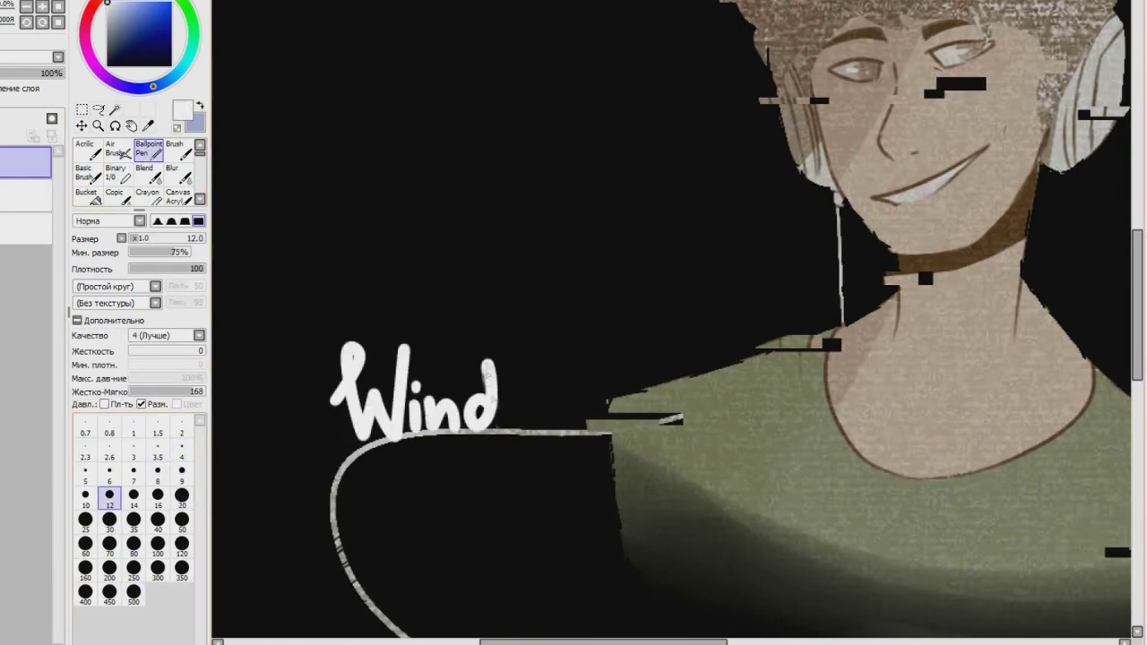
drag(543, 396, 567, 479)
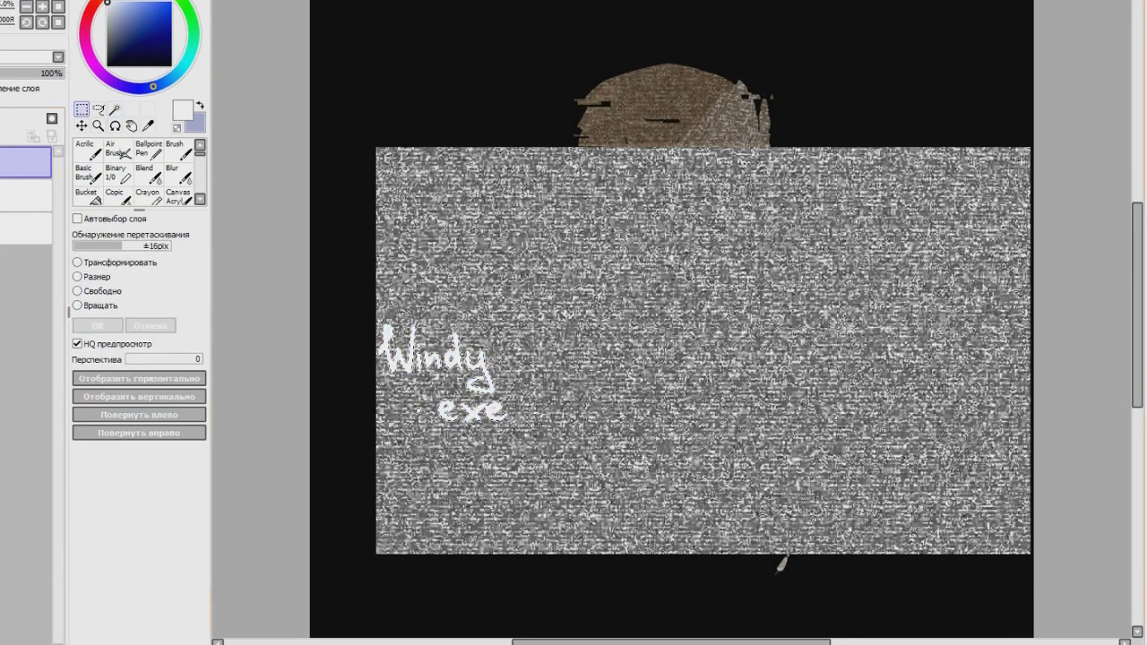
Merge the pasted noise texture with the lettering, erase the noise outside the letters at size 350, and set the layer's opacity to 45%.
drag(0, 87, 9, 79)
key(ctrl+e)
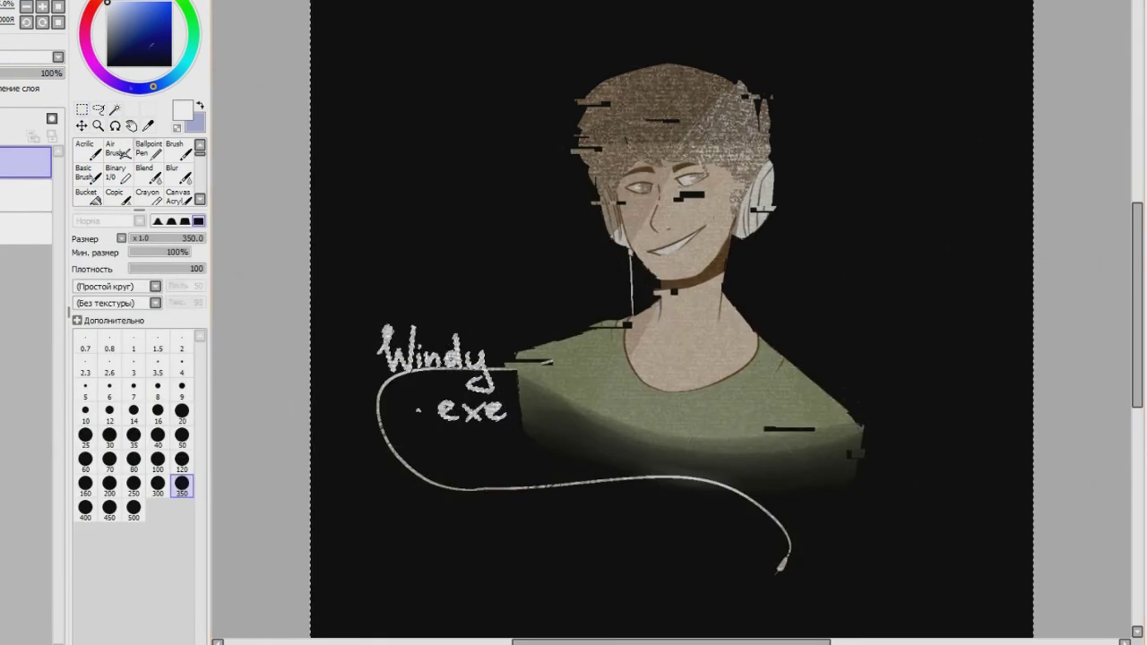
drag(45, 73, 0, 74)
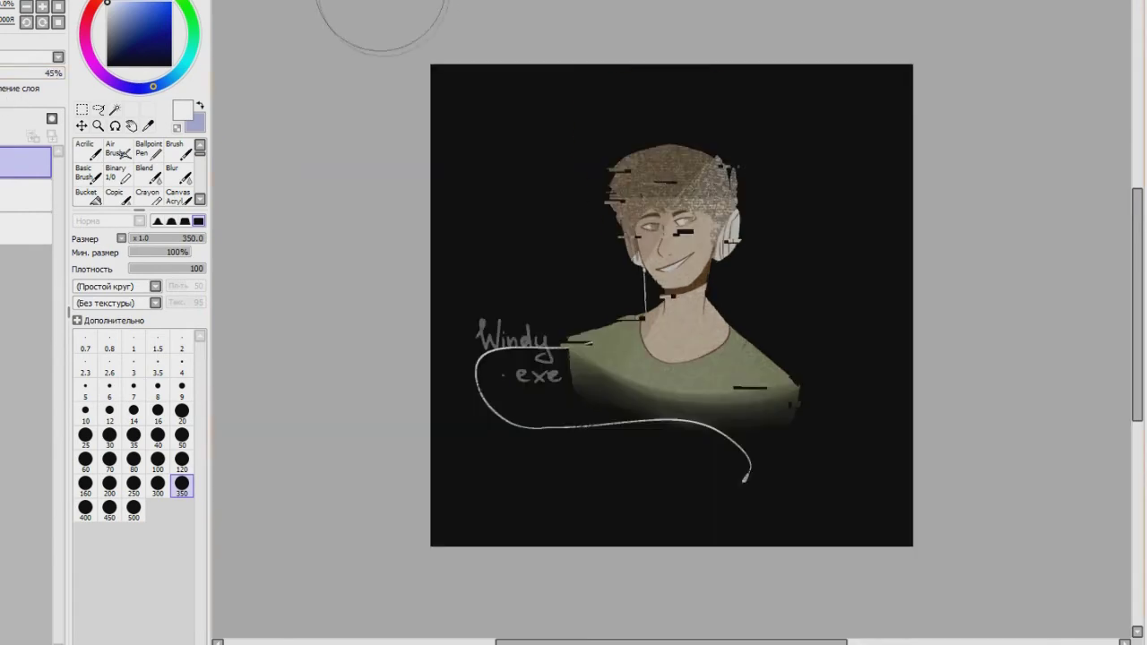